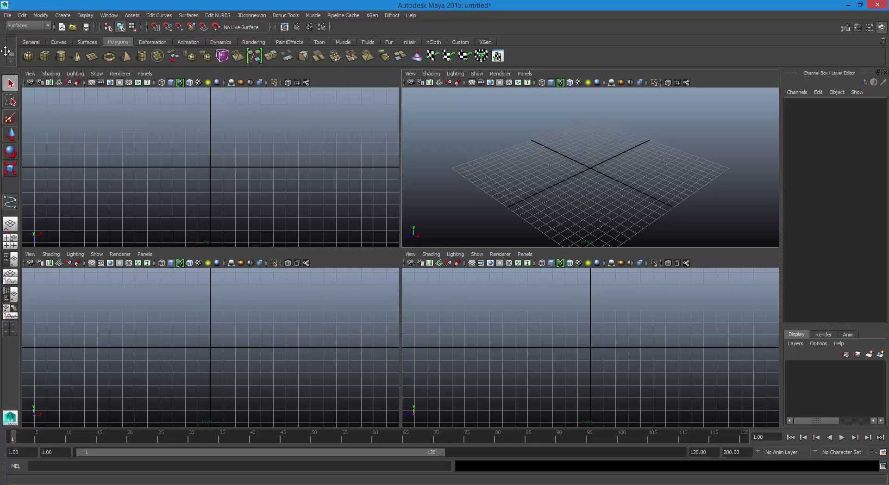
Turn off the Shelf and the Help Line to enlarge the four viewports.
{"action": "left_click", "coordinate": [232, 150]}
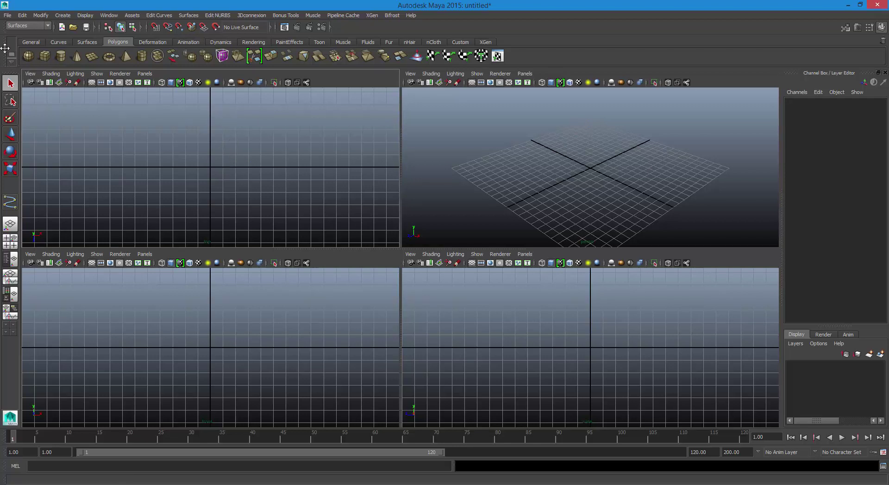
{"action": "right_click", "coordinate": [4, 48]}
{"action": "right_click", "coordinate": [5, 47]}
{"action": "right_click", "coordinate": [5, 46]}
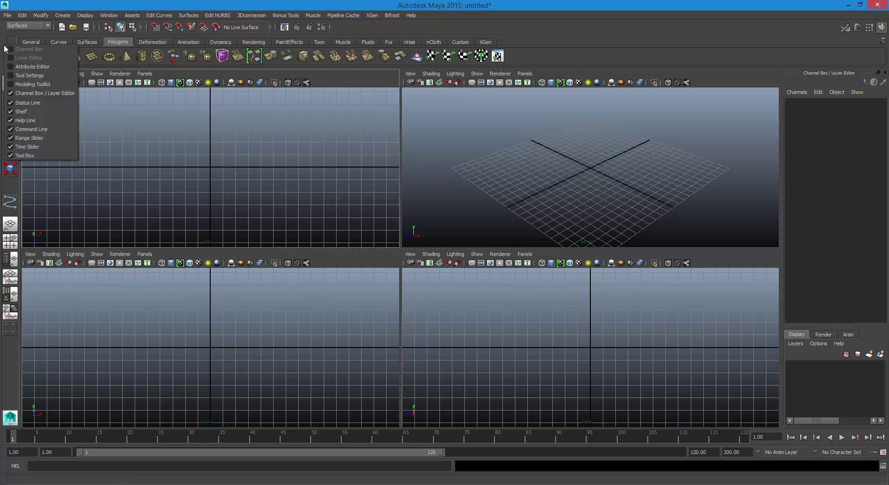
{"action": "left_click", "coordinate": [33, 112]}
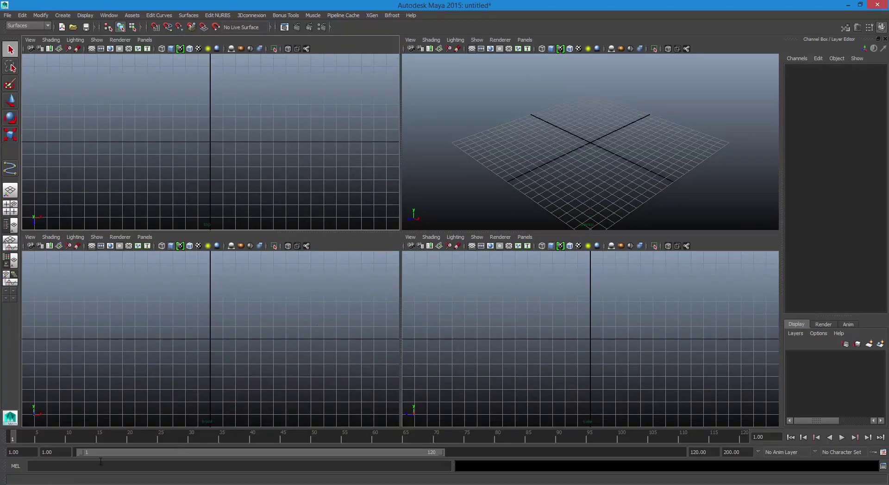
{"action": "left_click_drag", "start_coordinate": [4, 468], "coordinate": [5, 467]}
{"action": "right_click", "coordinate": [4, 468]}
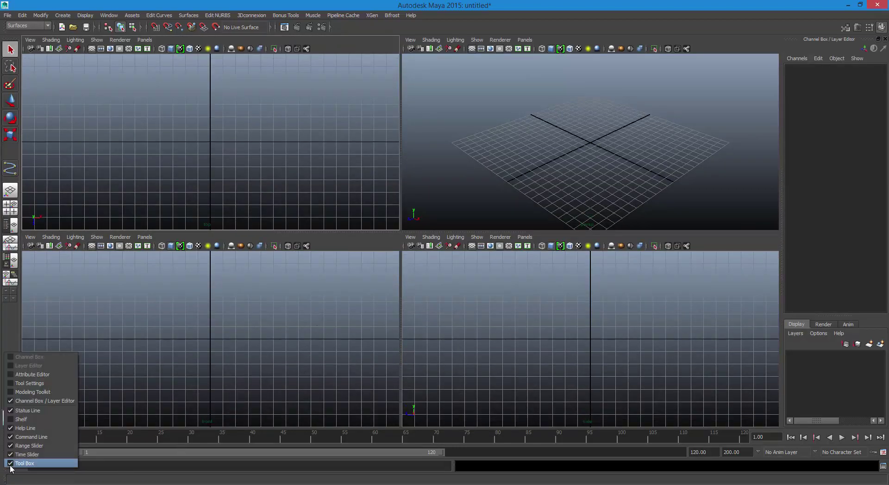
{"action": "left_click", "coordinate": [24, 428]}
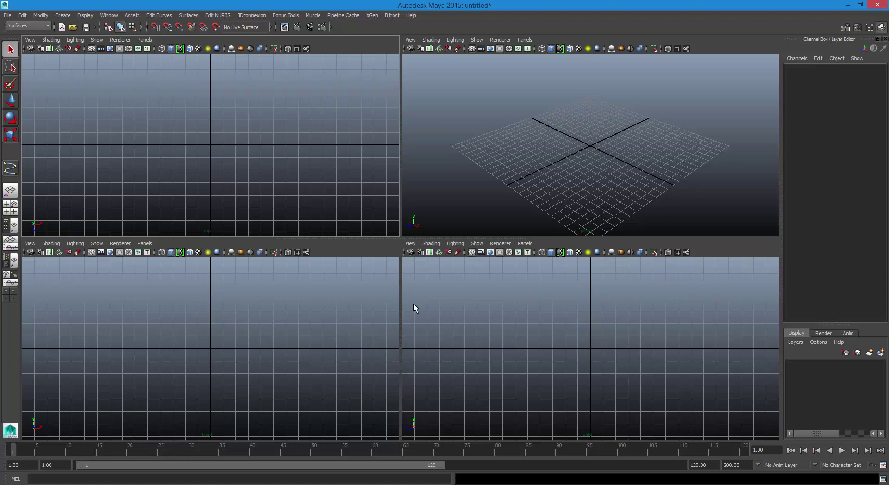
Maximize the front view and activate Create > CV Curve Tool.
{"action": "mouse_move", "coordinate": [401, 246]}
{"action": "left_mouse_down"}
{"action": "mouse_move", "coordinate": [411, 247]}
{"action": "mouse_move", "coordinate": [400, 246]}
{"action": "mouse_move", "coordinate": [411, 232]}
{"action": "mouse_move", "coordinate": [401, 230]}
{"action": "left_mouse_up"}
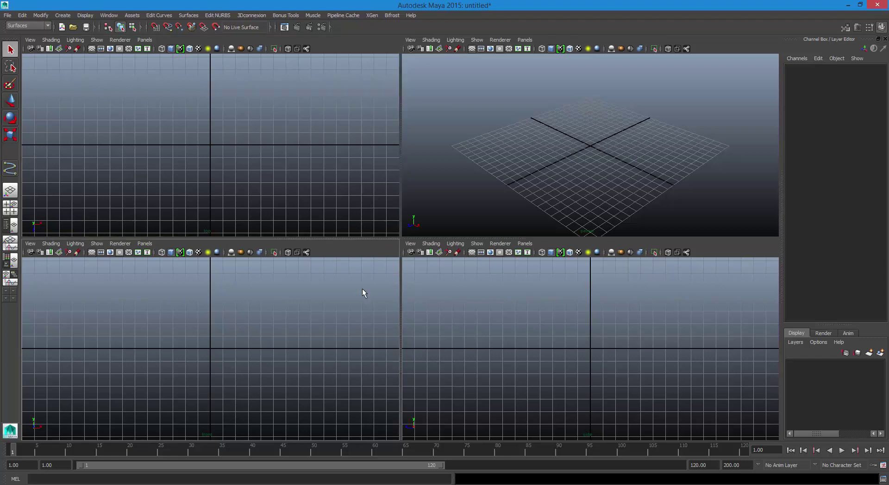
{"action": "key", "text": "space"}
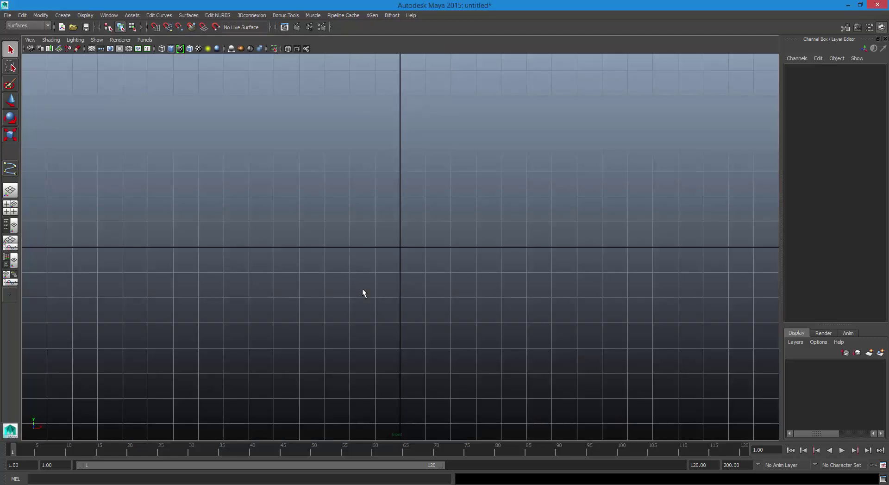
{"action": "left_click", "coordinate": [69, 16]}
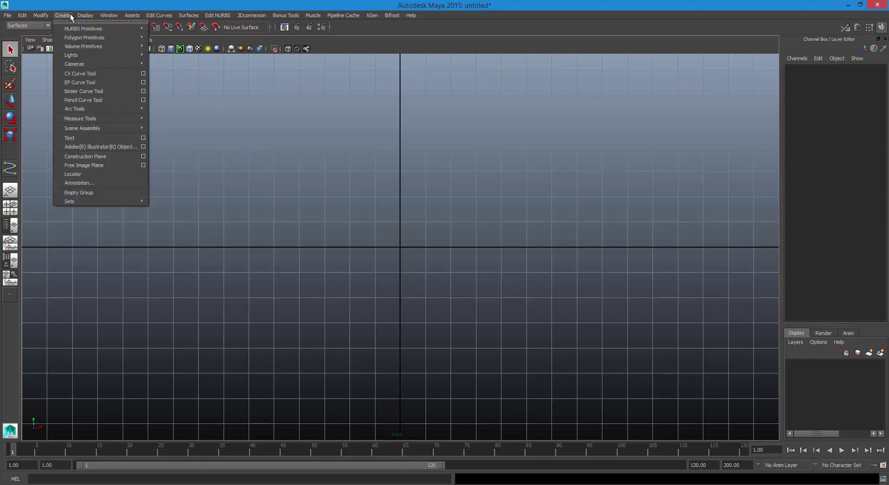
{"action": "left_click", "coordinate": [86, 73]}
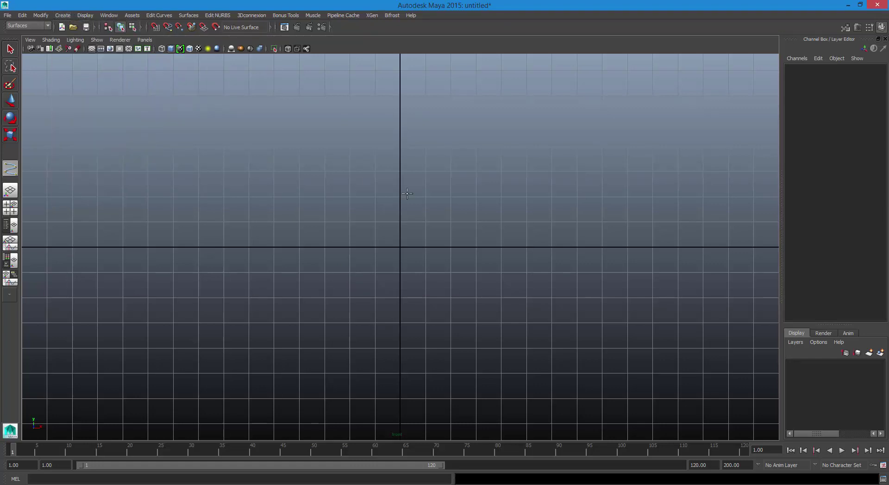
Draw the goblet profile curve1 from rim down the stem to the base, then open File Explorer.
{"action": "left_click", "coordinate": [322, 71]}
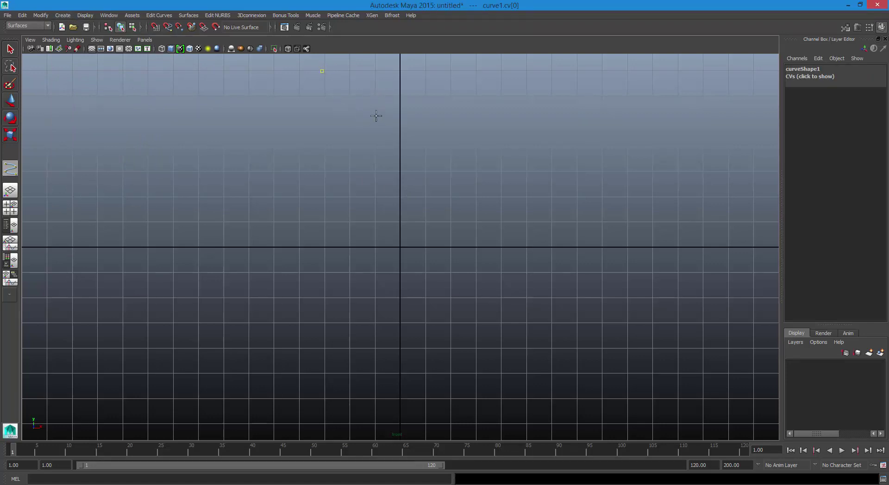
{"action": "left_click", "coordinate": [377, 114]}
{"action": "left_click", "coordinate": [381, 160]}
{"action": "left_click", "coordinate": [376, 219]}
{"action": "left_click_drag", "start_coordinate": [376, 220], "coordinate": [381, 226]}
{"action": "left_click", "coordinate": [380, 295]}
{"action": "left_click_drag", "start_coordinate": [383, 298], "coordinate": [383, 300]}
{"action": "left_click", "coordinate": [354, 309]}
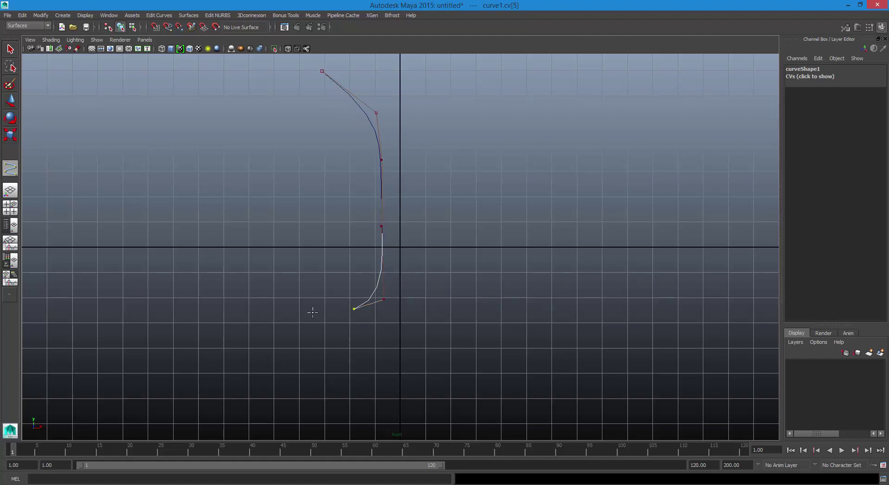
{"action": "left_click", "coordinate": [297, 314]}
{"action": "left_click_drag", "start_coordinate": [297, 314], "coordinate": [303, 317]}
{"action": "key", "text": "Return"}
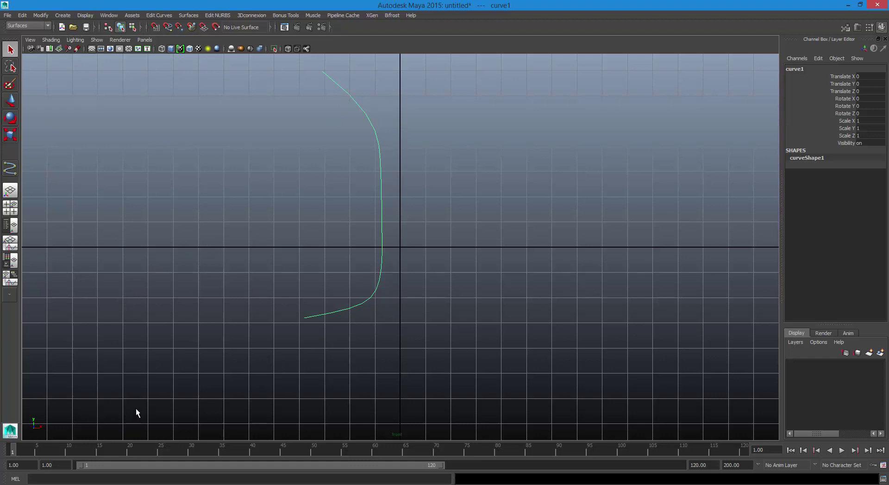
{"action": "key", "text": "super+e"}
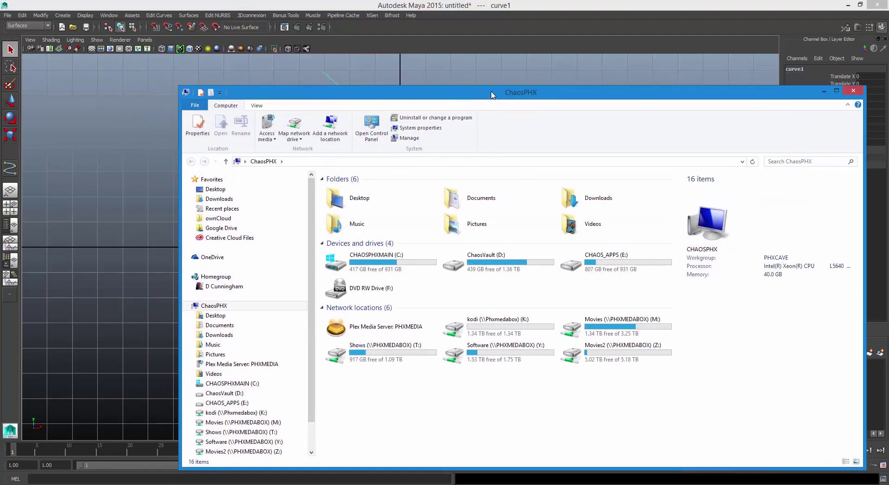
Open Documents, select the maya folder, and close File Explorer.
{"action": "double_click", "coordinate": [509, 198]}
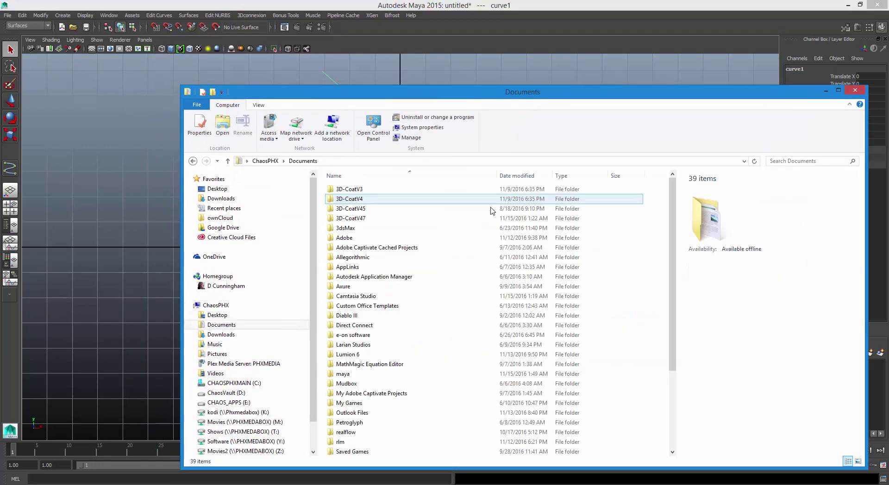
{"action": "left_click", "coordinate": [352, 364]}
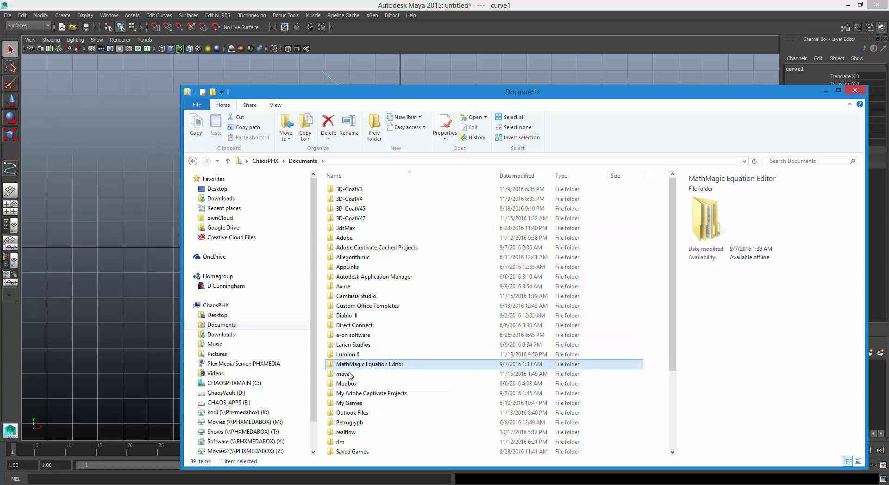
{"action": "left_click", "coordinate": [352, 376]}
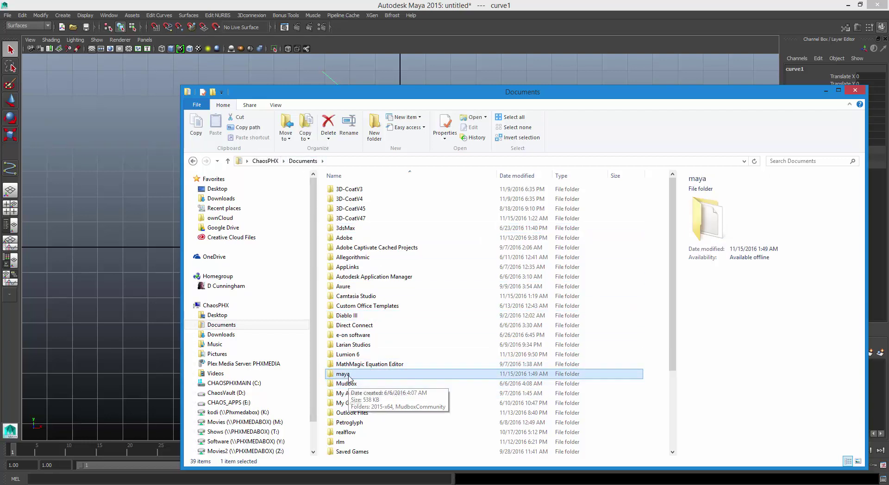
{"action": "left_click", "coordinate": [854, 90]}
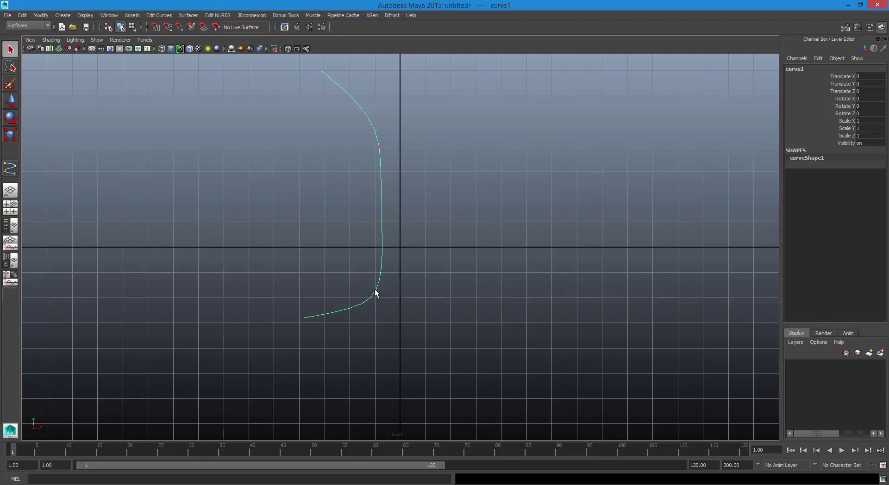
In Control Vertex mode, move curve1's CVs upward from base to rim into a rounded arc.
{"action": "right_click_drag", "start_coordinate": [375, 293], "coordinate": [341, 294]}
{"action": "left_click_drag", "start_coordinate": [354, 268], "coordinate": [418, 311]}
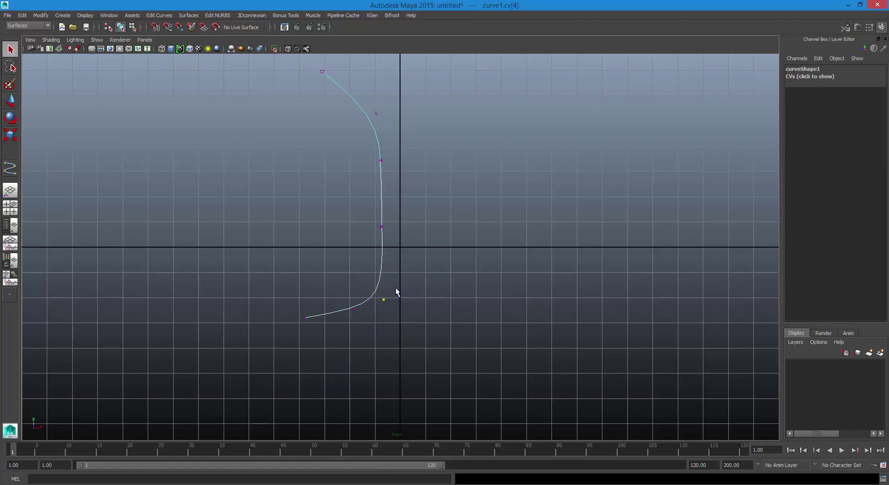
{"action": "key", "text": "w"}
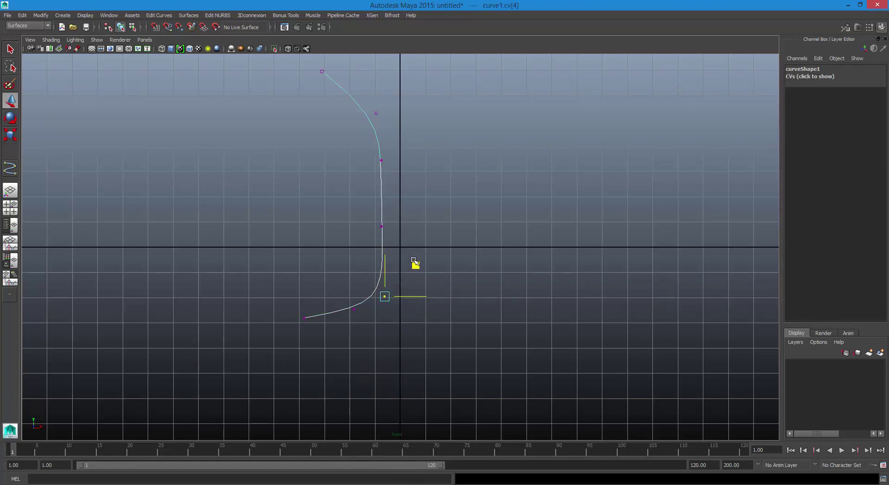
{"action": "left_click_drag", "start_coordinate": [414, 261], "coordinate": [410, 239]}
{"action": "left_click_drag", "start_coordinate": [359, 203], "coordinate": [426, 253]}
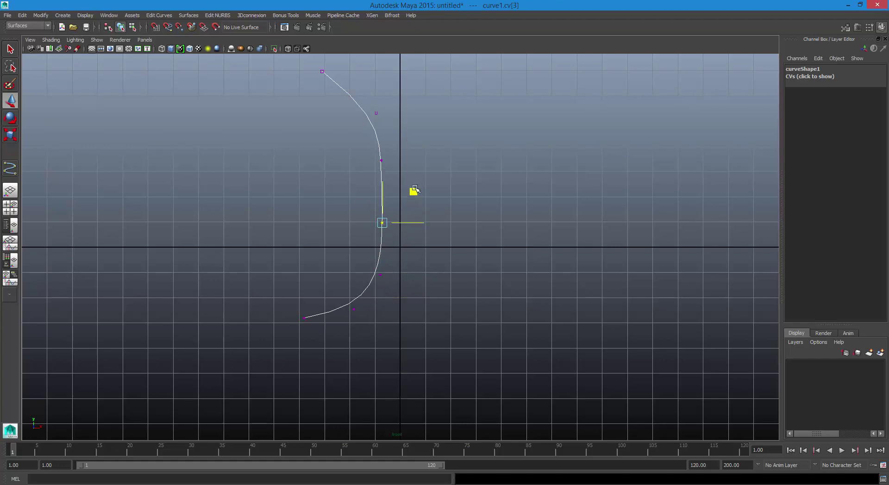
{"action": "left_click_drag", "start_coordinate": [414, 190], "coordinate": [421, 175]}
{"action": "key", "text": "Left"}
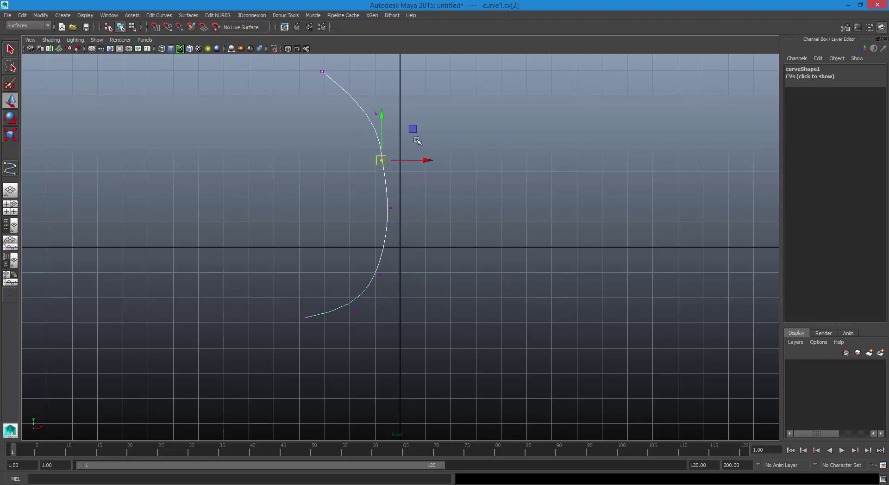
{"action": "left_click_drag", "start_coordinate": [416, 140], "coordinate": [419, 129]}
{"action": "key", "text": "Left"}
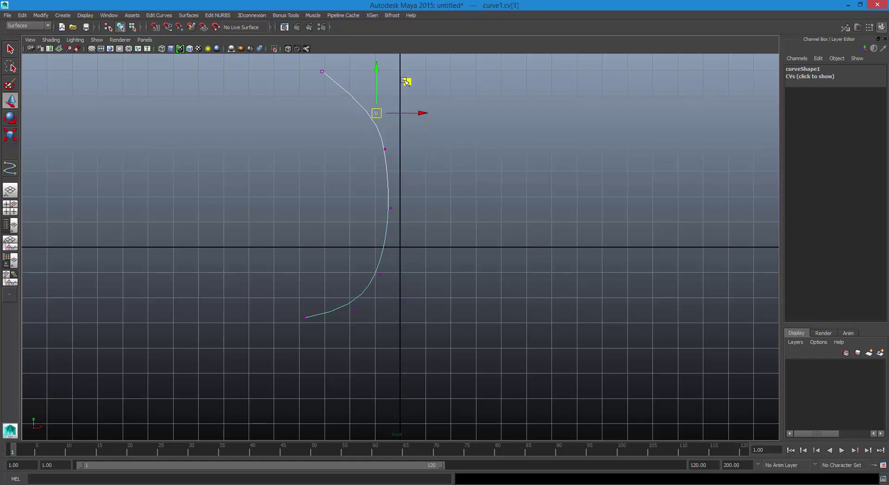
{"action": "left_click_drag", "start_coordinate": [405, 82], "coordinate": [390, 67]}
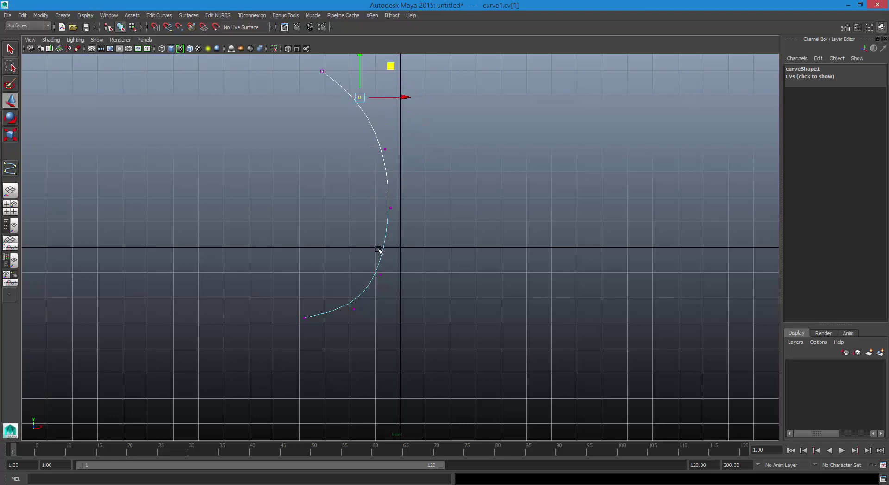
Nudge a lower CV to smooth the curve, then return to Object Mode with curve1 selected.
{"action": "left_click", "coordinate": [380, 276]}
{"action": "left_click_drag", "start_coordinate": [411, 244], "coordinate": [414, 237]}
{"action": "right_click_drag", "start_coordinate": [388, 221], "coordinate": [377, 265]}
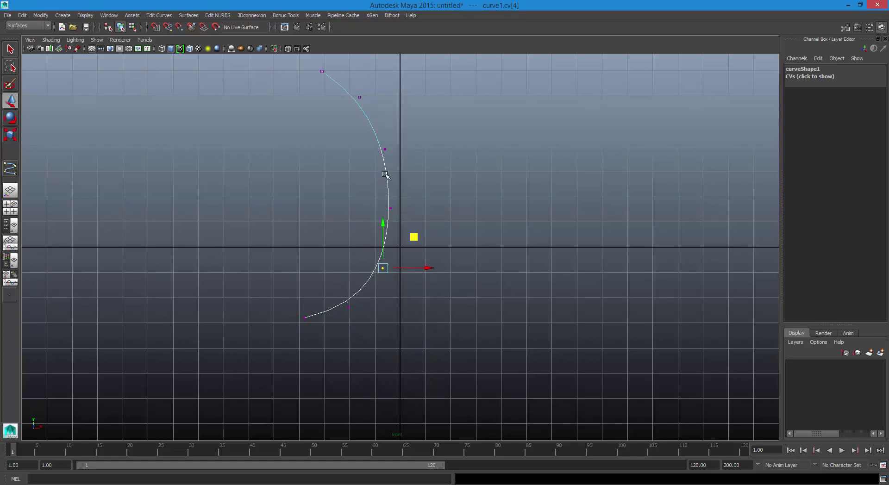
{"action": "right_click_drag", "start_coordinate": [385, 174], "coordinate": [424, 166]}
{"action": "left_click", "coordinate": [382, 144]}
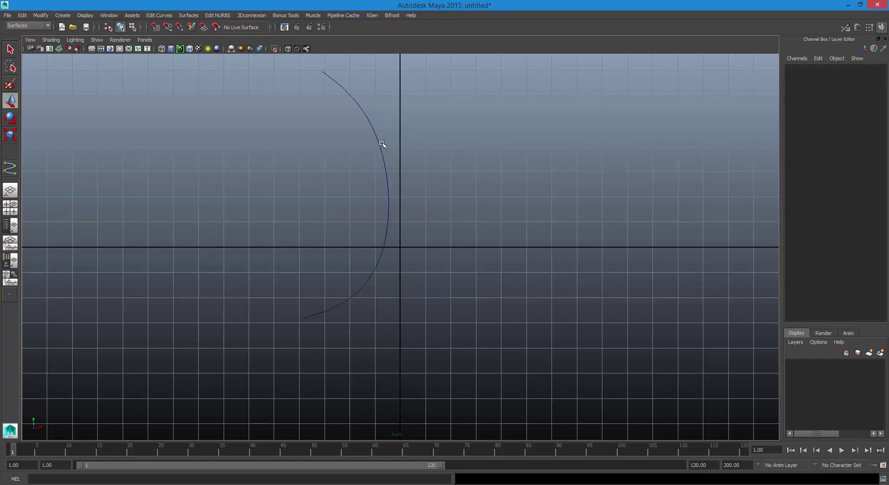
{"action": "left_click", "coordinate": [380, 144]}
{"action": "right_click_drag", "start_coordinate": [379, 143], "coordinate": [376, 191]}
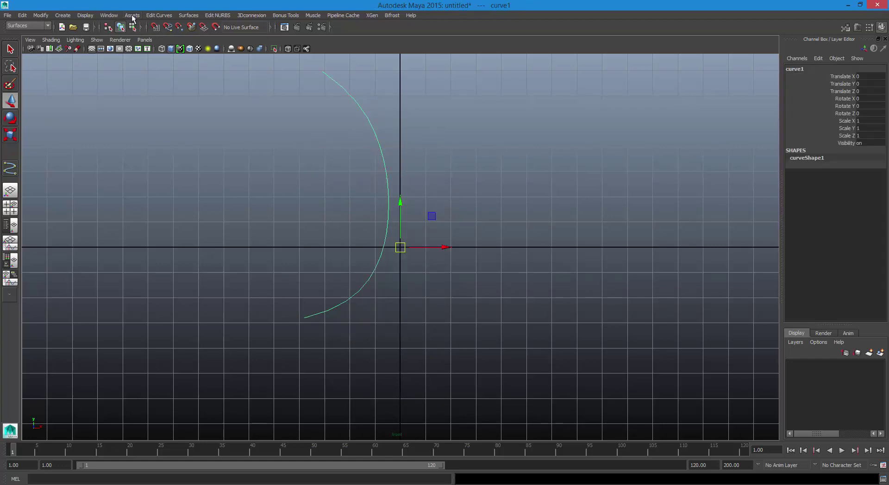
Rebuild curve1 and snap its pivot to the grid origin.
{"action": "left_click", "coordinate": [158, 15]}
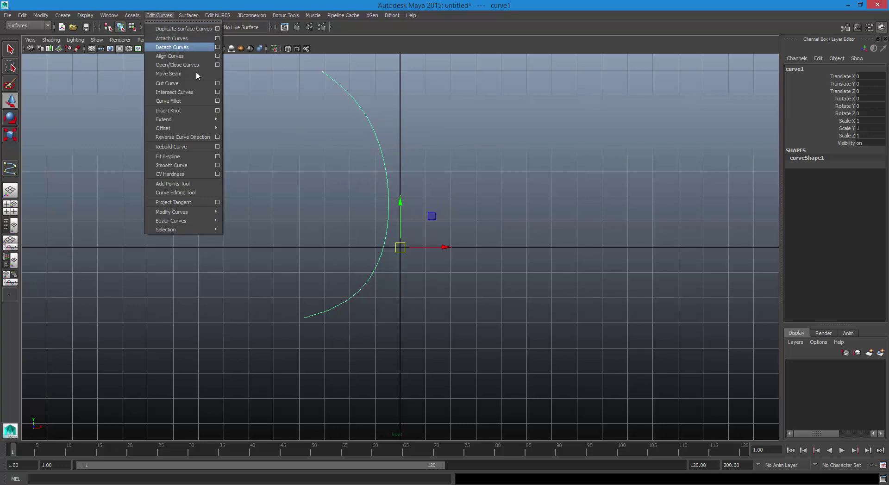
{"action": "left_click", "coordinate": [195, 148]}
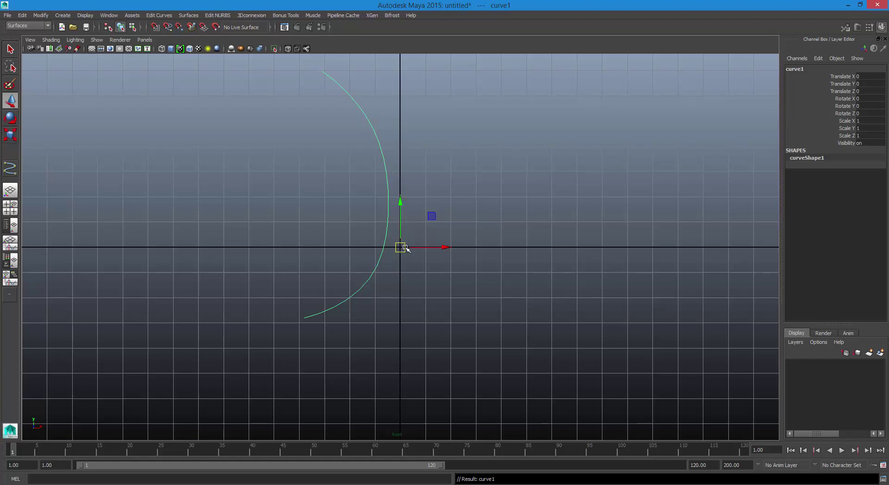
{"action": "key", "text": "Insert"}
{"action": "key", "text": "Insert"}
{"action": "left_click", "coordinate": [189, 15]}
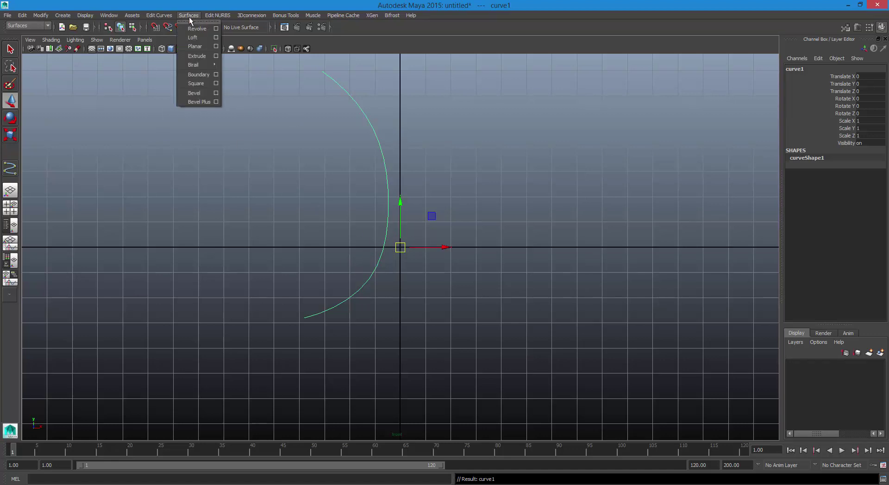
Revolve curve1 0–360° around Y with 8 segments into revolvedSurface1, and select it.
{"action": "left_click", "coordinate": [216, 28]}
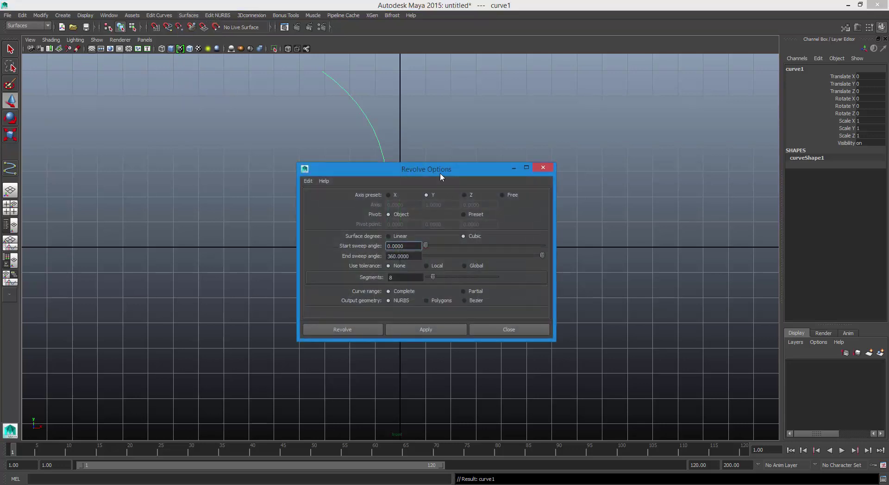
{"action": "left_click_drag", "start_coordinate": [440, 173], "coordinate": [600, 59]}
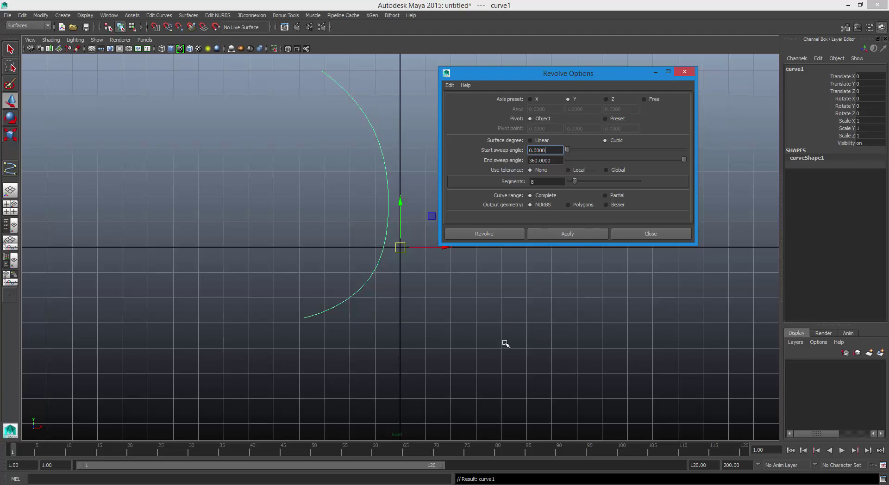
{"action": "left_click", "coordinate": [558, 235]}
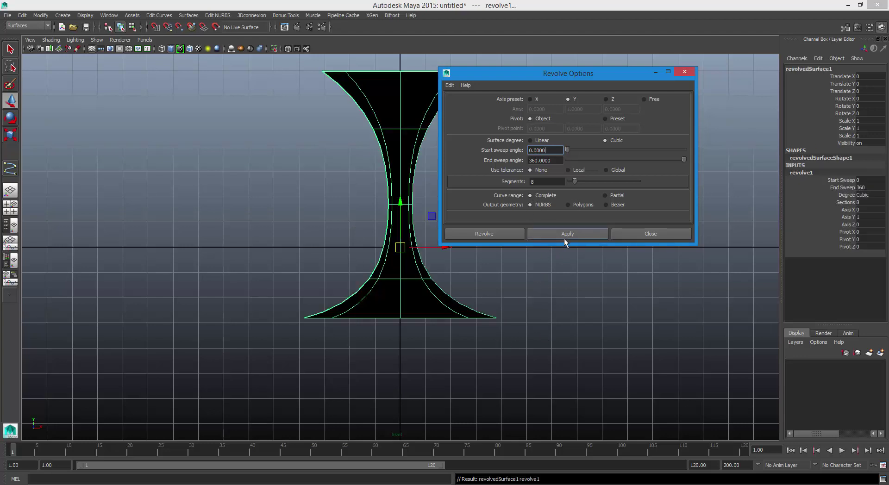
{"action": "left_click", "coordinate": [650, 234]}
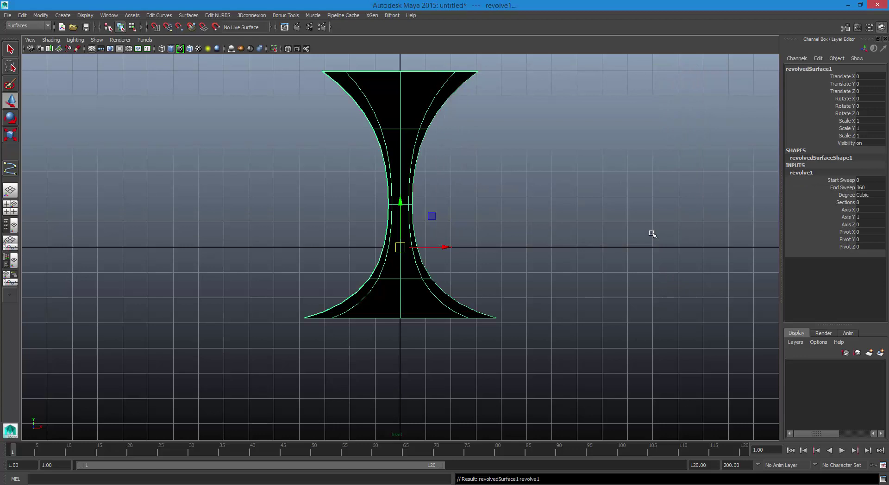
{"action": "left_click", "coordinate": [400, 249]}
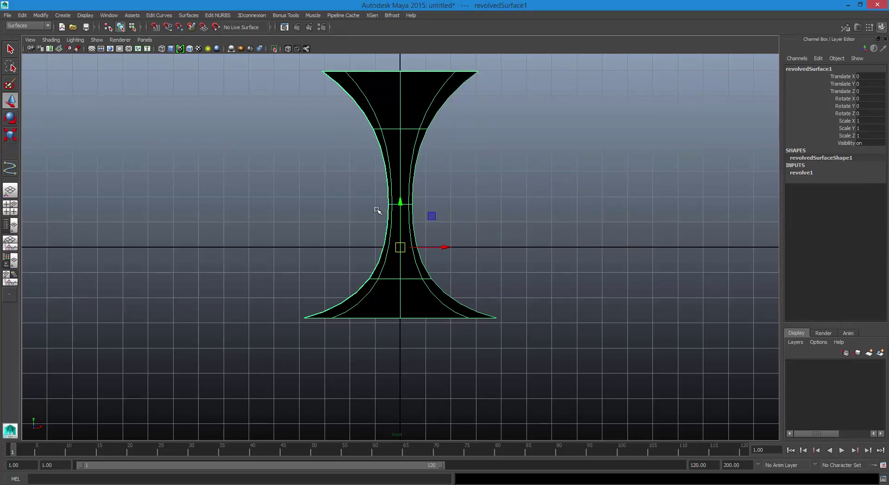
Undo a trial Rebuild Surfaces, then apply Reverse Surface Direction to revolvedSurface1.
{"action": "left_click", "coordinate": [224, 15]}
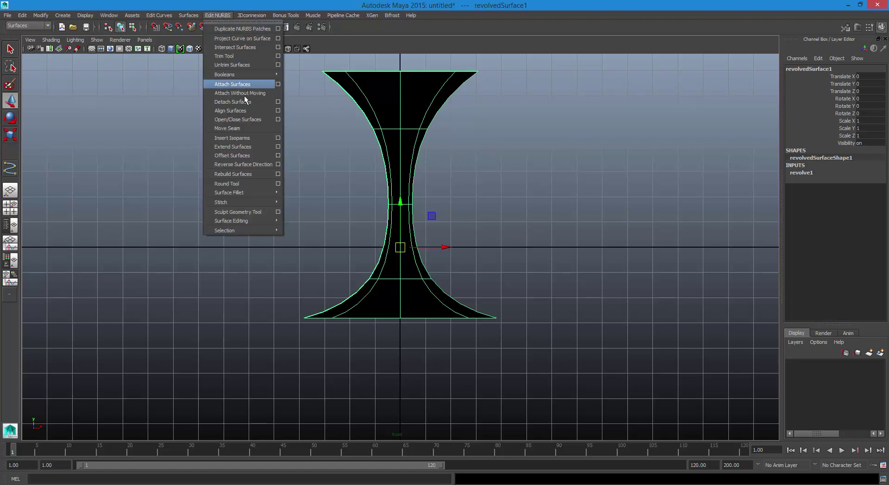
{"action": "left_click", "coordinate": [248, 174]}
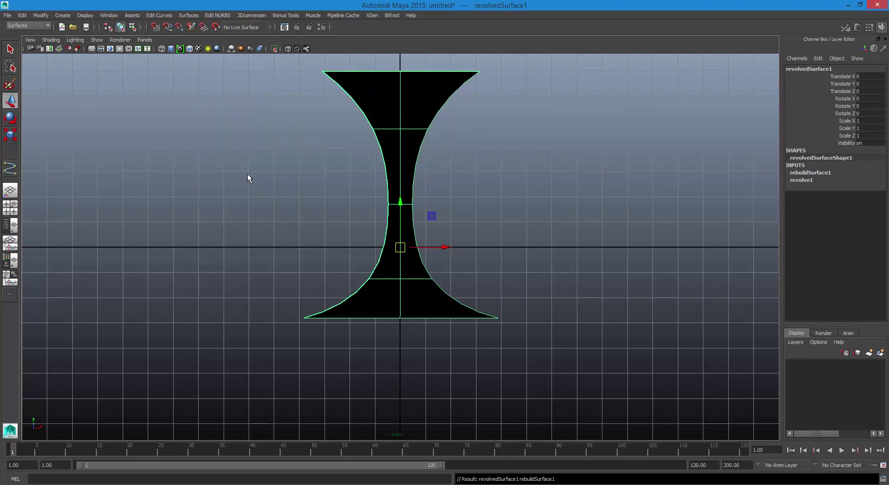
{"action": "key", "text": "ctrl+z"}
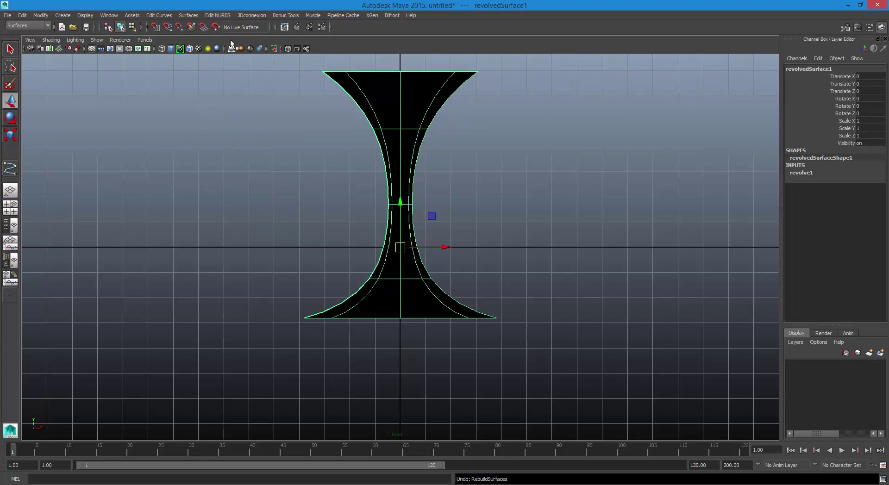
{"action": "left_click", "coordinate": [217, 15]}
{"action": "left_click", "coordinate": [232, 164]}
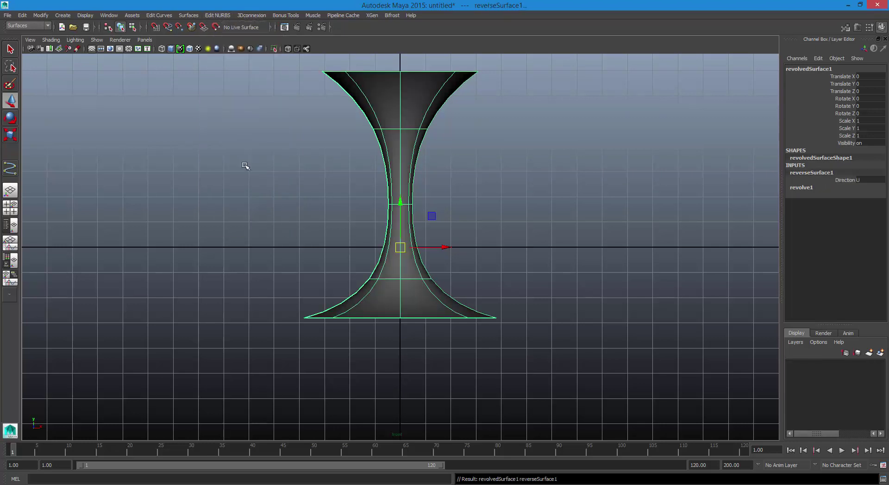
Deselect the goblet, switch to the Perspective view, and dolly in close.
{"action": "left_click", "coordinate": [468, 197]}
{"action": "key", "text": "space"}
{"action": "mouse_move", "coordinate": [468, 196]}
{"action": "left_mouse_down"}
{"action": "mouse_move", "coordinate": [469, 179]}
{"action": "mouse_move", "coordinate": [487, 256]}
{"action": "mouse_move", "coordinate": [496, 210]}
{"action": "mouse_move", "coordinate": [562, 227]}
{"action": "left_mouse_up"}
{"action": "right_click_drag", "start_coordinate": [562, 227], "coordinate": [671, 252], "text": "alt"}
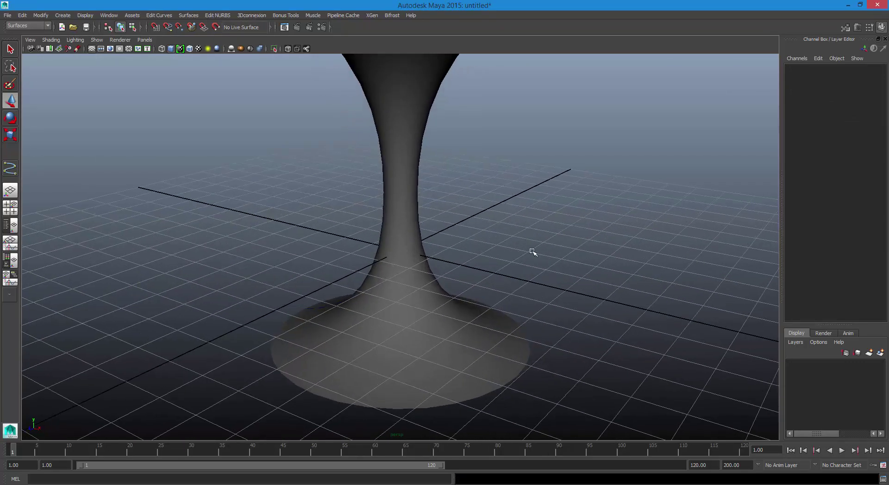
Select revolvedSurface1, turn off Show > Grid, and tumble to a side-on angle.
{"action": "right_click_drag", "start_coordinate": [532, 252], "coordinate": [468, 267], "text": "alt"}
{"action": "left_click", "coordinate": [402, 191]}
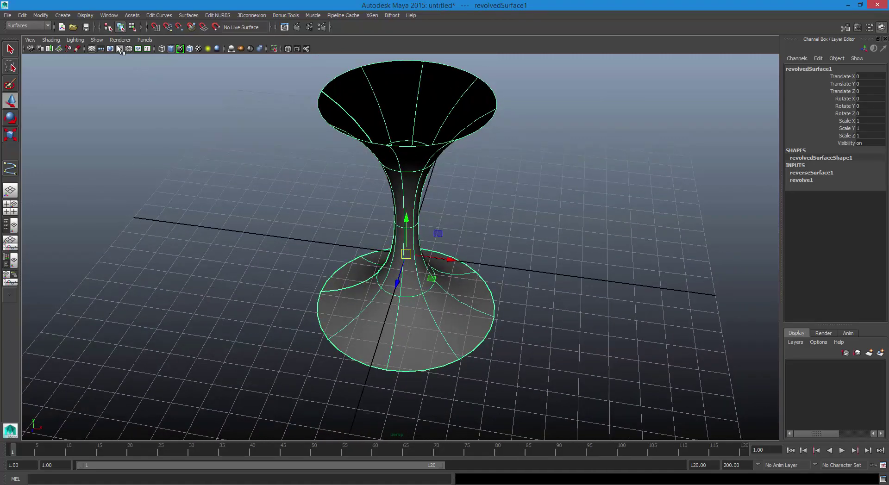
{"action": "left_click", "coordinate": [97, 40]}
{"action": "left_click", "coordinate": [154, 378]}
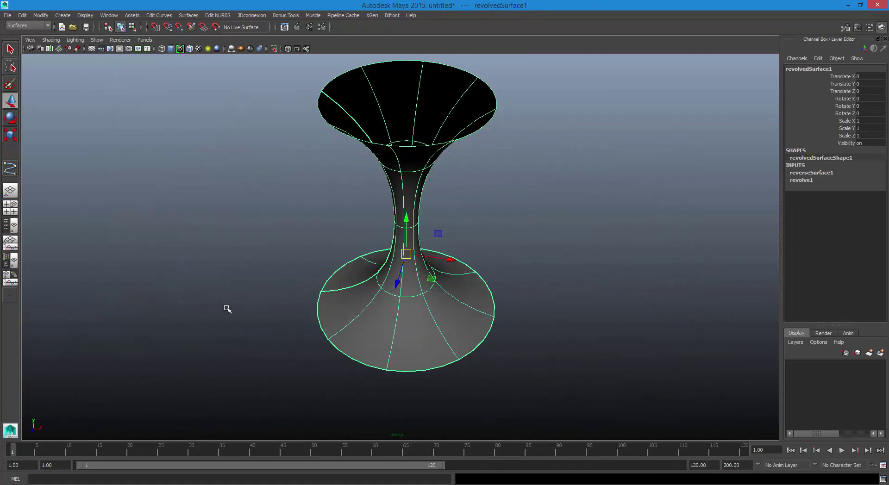
{"action": "left_click_drag", "start_coordinate": [304, 250], "coordinate": [302, 230], "text": "alt"}
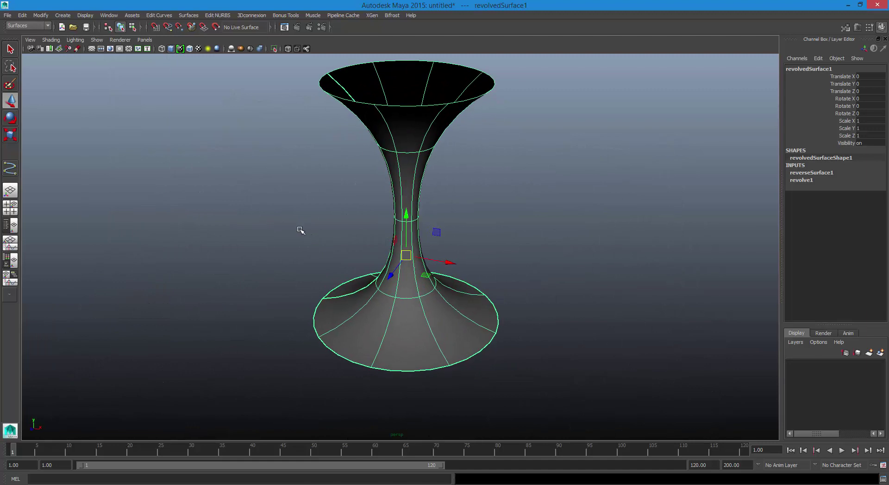
{"action": "left_click", "coordinate": [28, 25]}
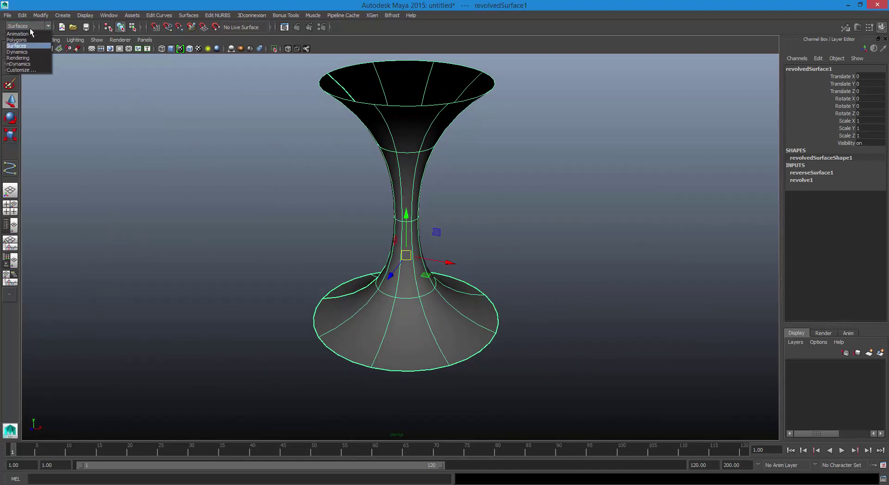
Choose the nDynamics menu set and set the playback end frame to 3000.
{"action": "left_click", "coordinate": [30, 64]}
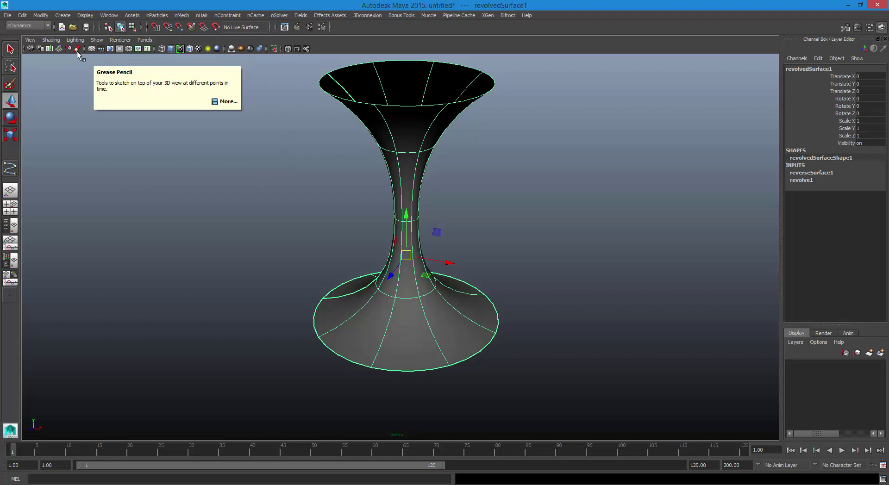
{"action": "left_click", "coordinate": [697, 465]}
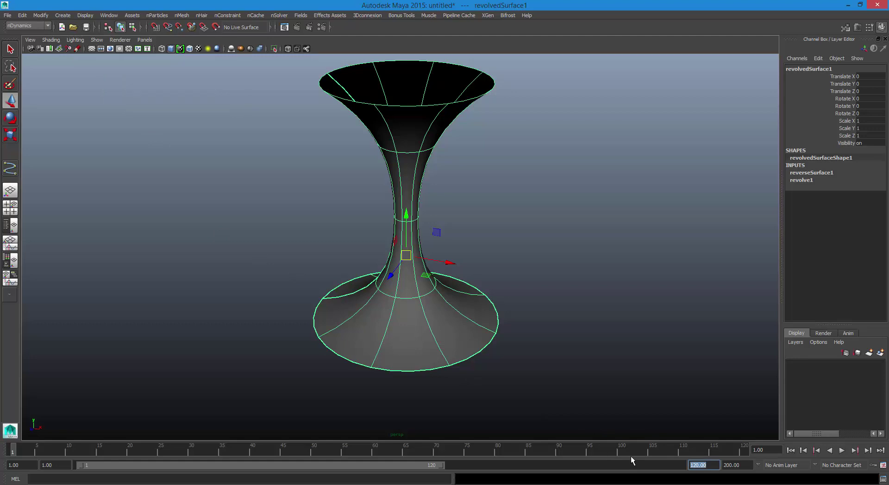
{"action": "type", "text": "3000"}
{"action": "key", "text": "Return"}
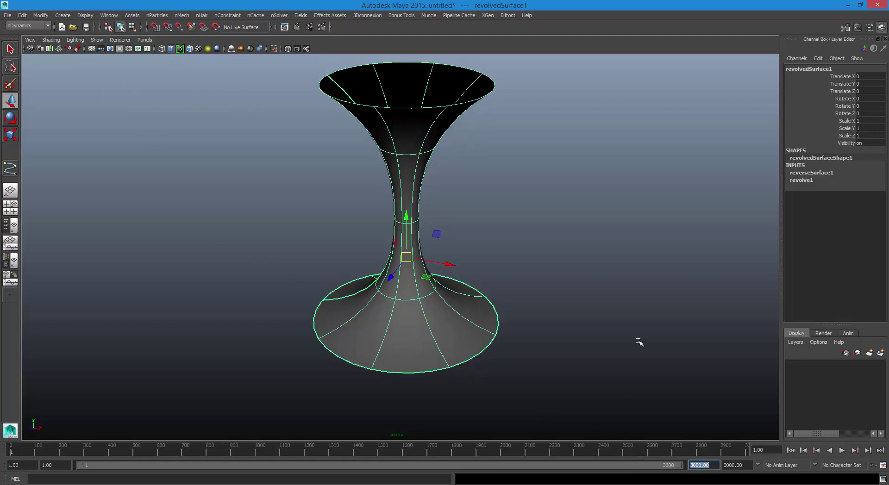
Set the nParticle style to Balls and create an nParticle emitter.
{"action": "left_click", "coordinate": [162, 17]}
{"action": "mouse_move", "coordinate": [192, 31]}
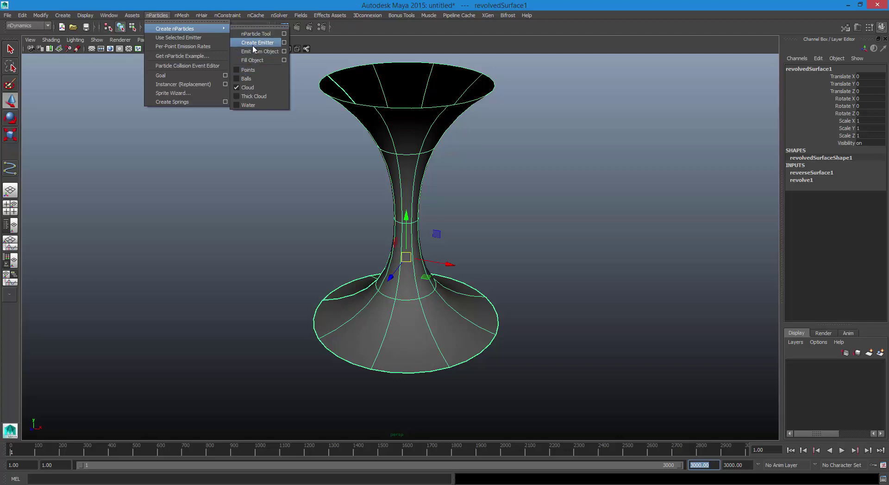
{"action": "left_click", "coordinate": [246, 80]}
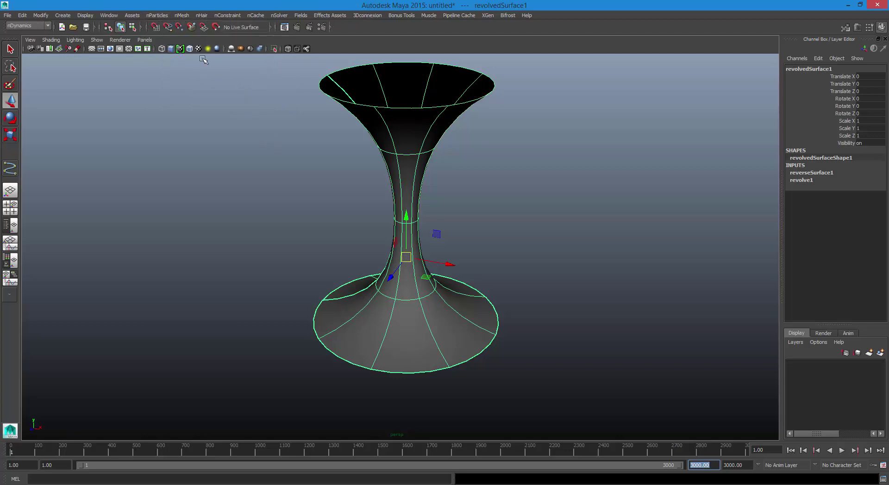
{"action": "left_click", "coordinate": [154, 18]}
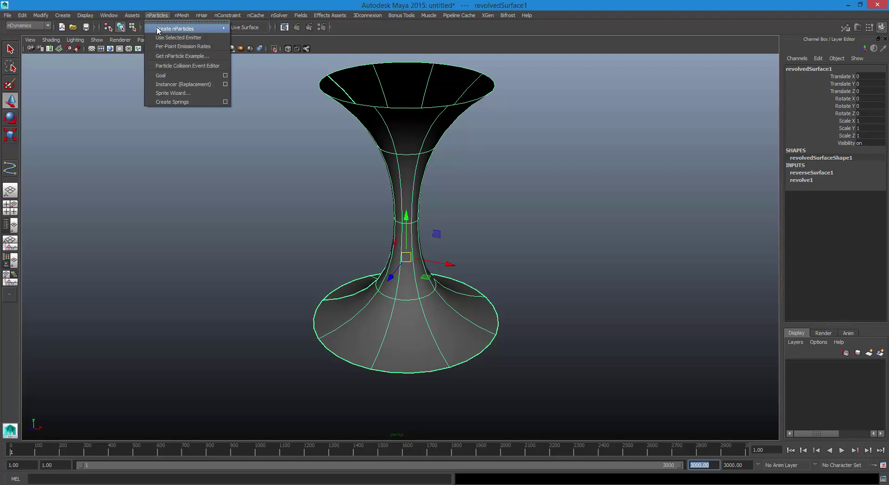
{"action": "mouse_move", "coordinate": [160, 32]}
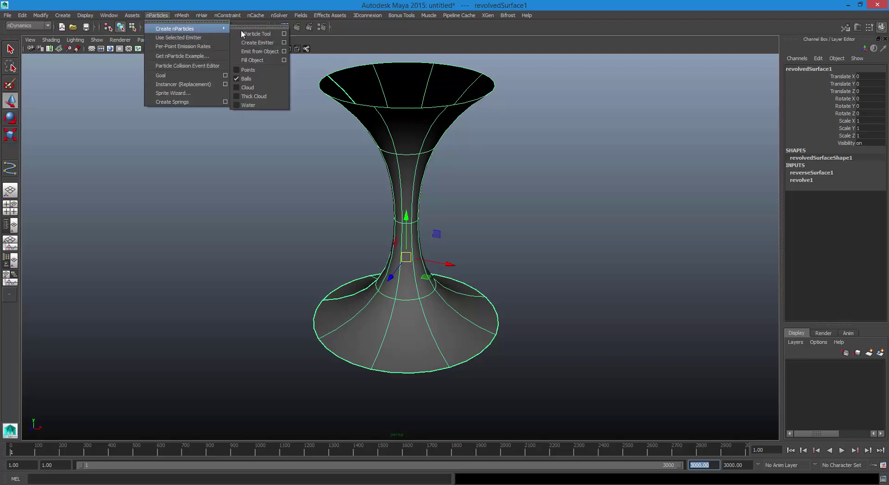
{"action": "left_click", "coordinate": [258, 42]}
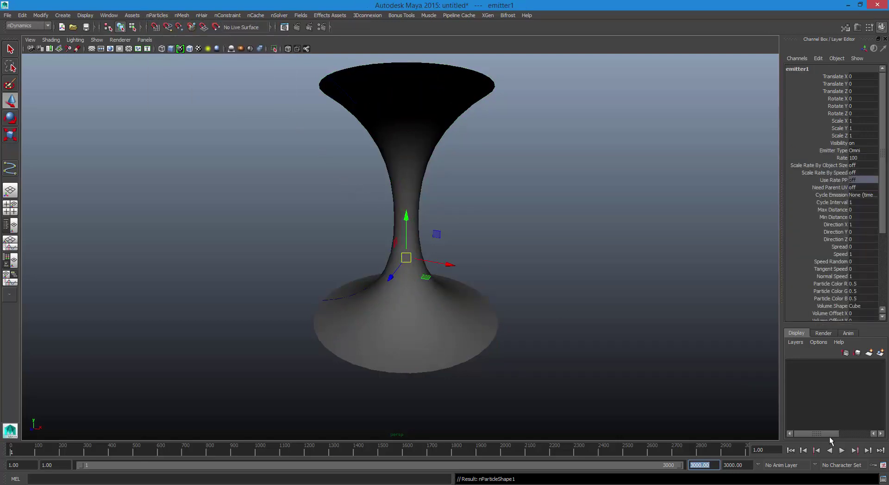
Play the simulation to frame 83 and select nParticle1.
{"action": "left_click", "coordinate": [843, 451]}
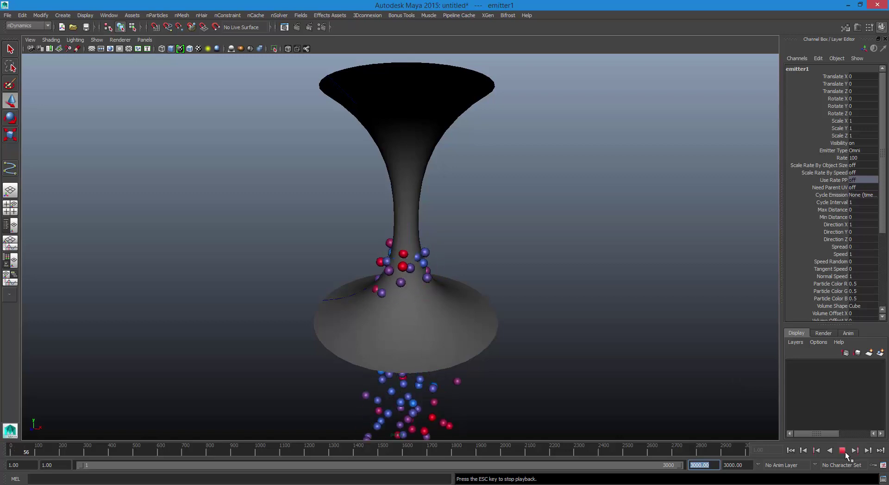
{"action": "left_click", "coordinate": [843, 452]}
{"action": "left_click_drag", "start_coordinate": [320, 391], "coordinate": [496, 424]}
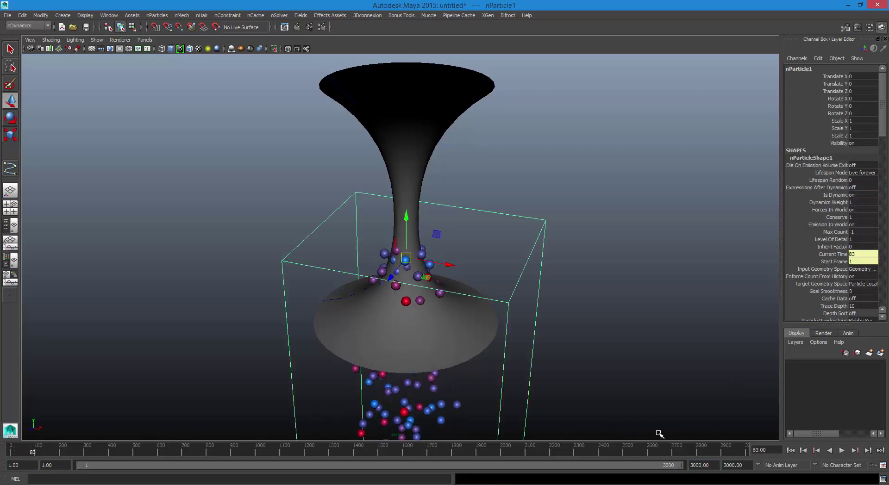
{"action": "left_click_drag", "start_coordinate": [587, 293], "coordinate": [461, 266], "text": "alt"}
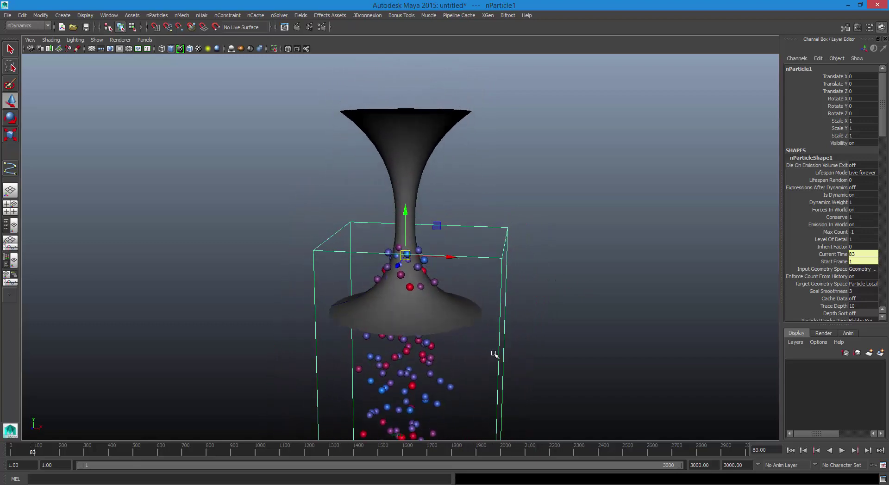
Select nParticle1 and revolvedSurface1 in the outliner and apply Make Collide to the goblet.
{"action": "left_click", "coordinate": [11, 227]}
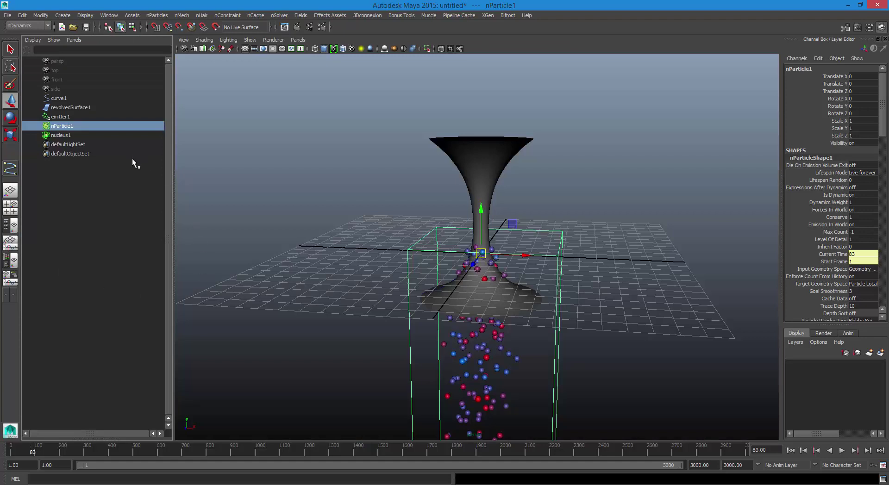
{"action": "left_click", "coordinate": [118, 183]}
{"action": "left_click", "coordinate": [65, 126]}
{"action": "left_click", "coordinate": [72, 107], "text": "ctrl"}
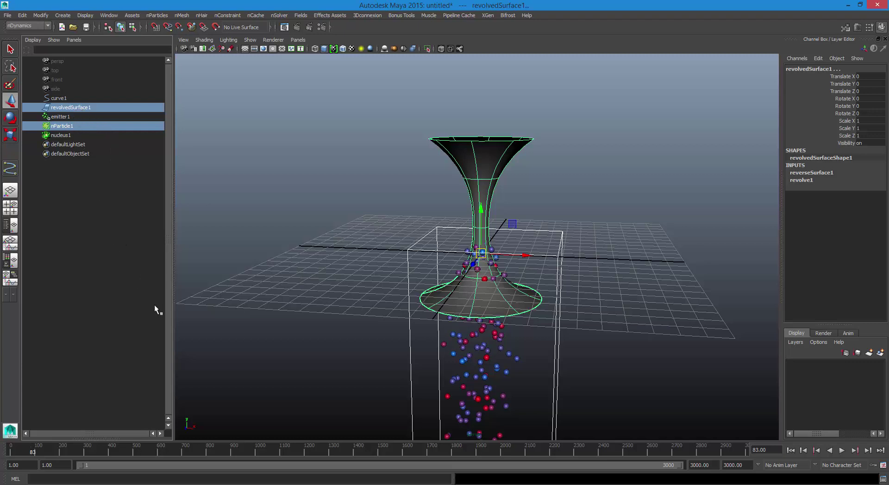
{"action": "left_click", "coordinate": [164, 17]}
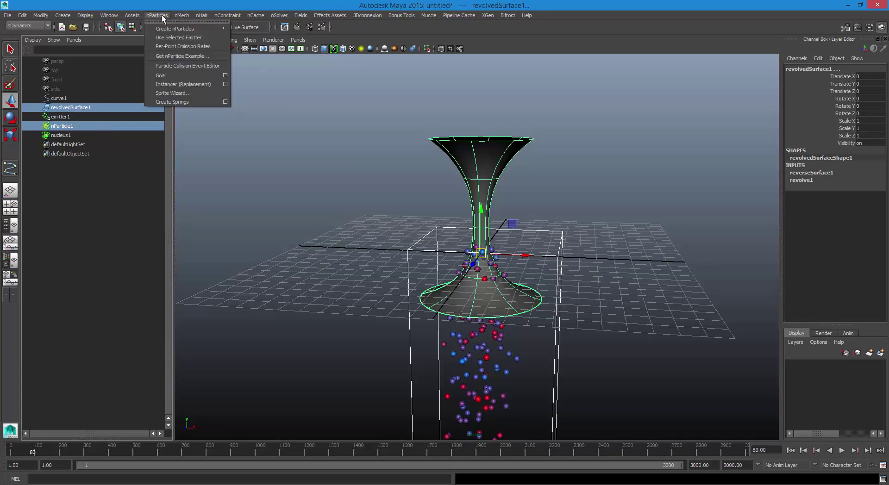
{"action": "left_click", "coordinate": [166, 79]}
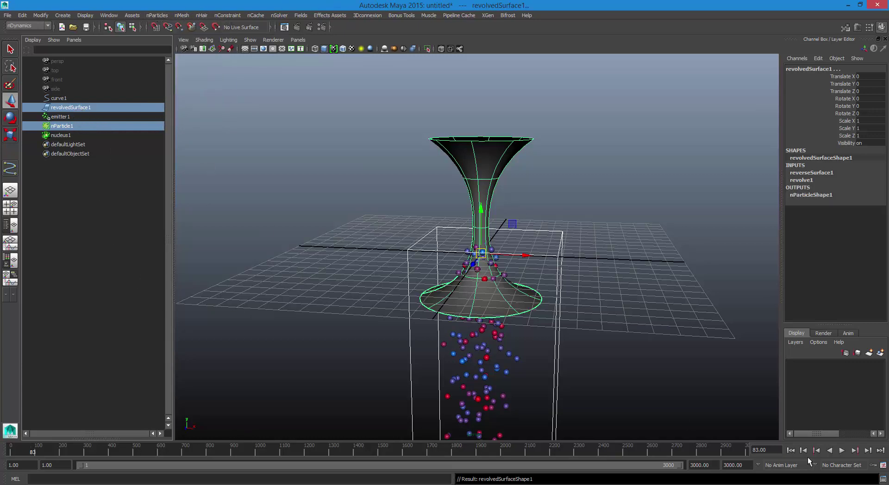
Replay the simulation from the start, then select nParticle1 and open its Attribute Editor.
{"action": "left_click", "coordinate": [791, 450]}
{"action": "left_click", "coordinate": [842, 450]}
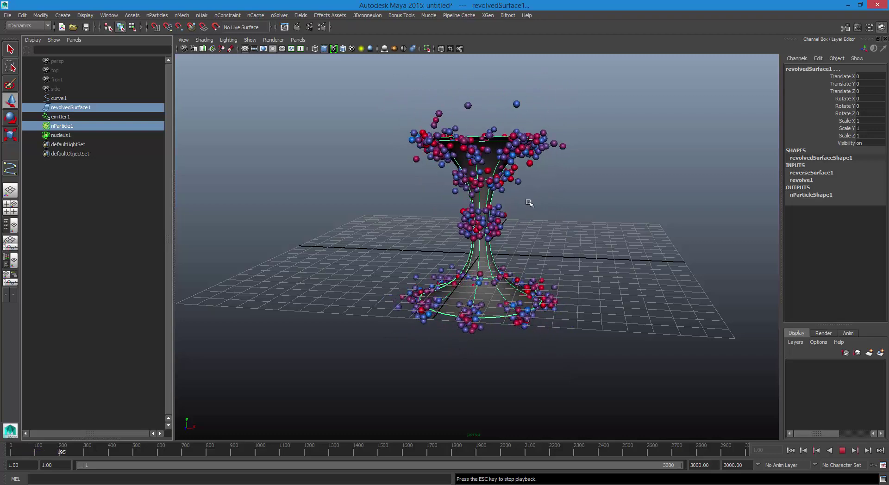
{"action": "left_click", "coordinate": [842, 450]}
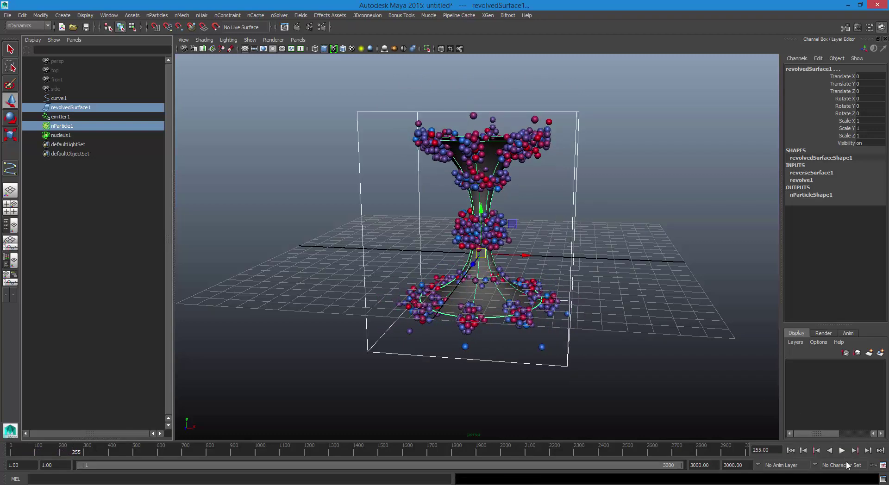
{"action": "left_click", "coordinate": [547, 123]}
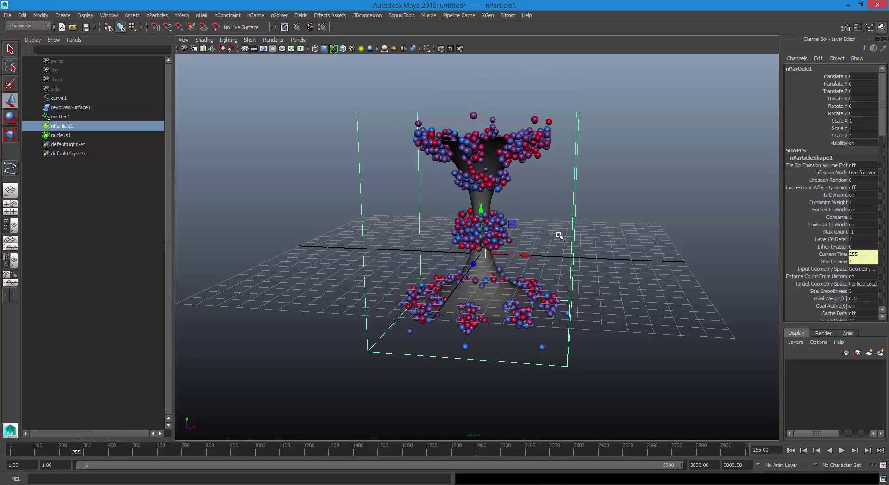
{"action": "key", "text": "ctrl+a"}
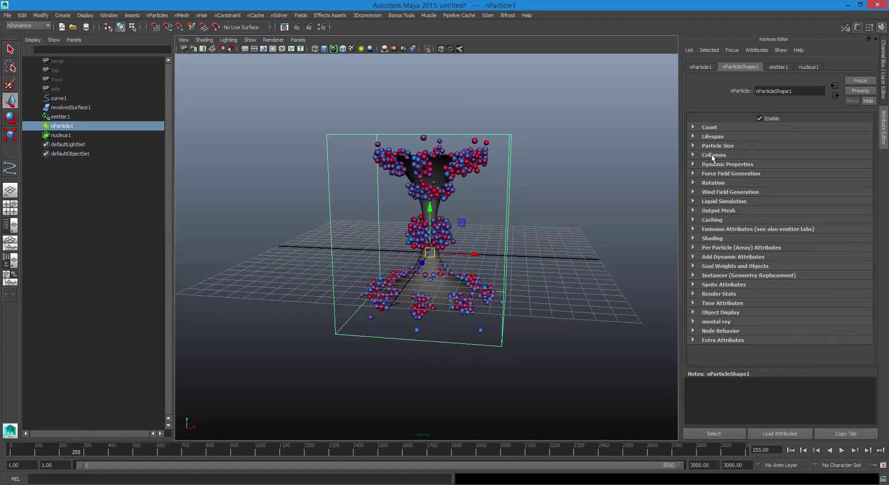
Turn off Collide, enable Self Collide and replay the simulation from the start.
{"action": "left_click", "coordinate": [693, 156]}
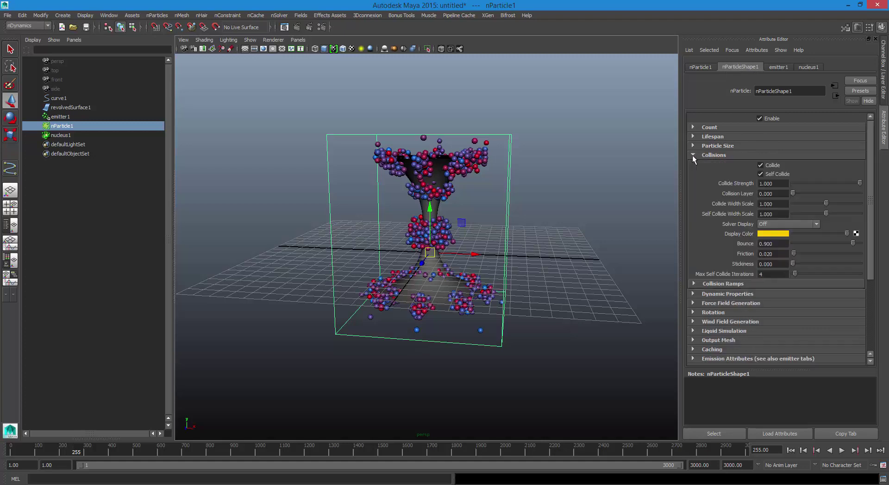
{"action": "left_click", "coordinate": [759, 166]}
{"action": "left_click", "coordinate": [769, 175]}
{"action": "left_click", "coordinate": [791, 450]}
{"action": "left_click", "coordinate": [842, 450]}
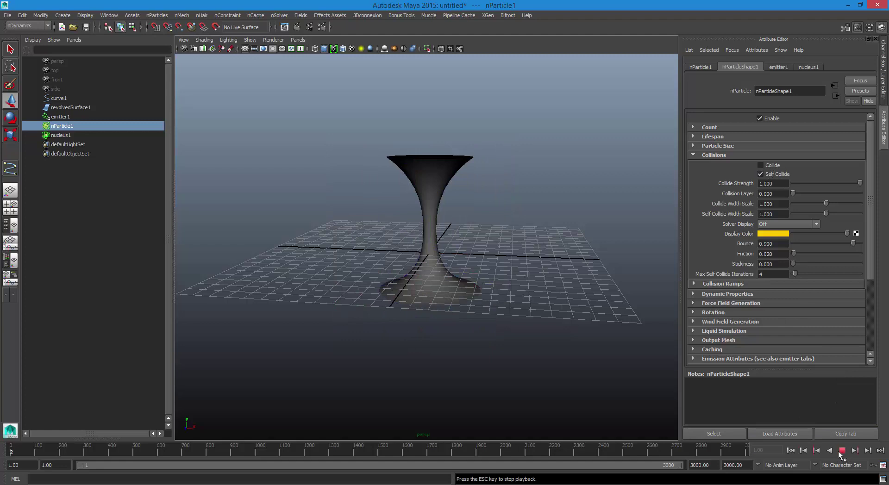
Turn Self Collide back off, stop playback at frame 379 and collapse Collisions.
{"action": "left_click", "coordinate": [761, 175]}
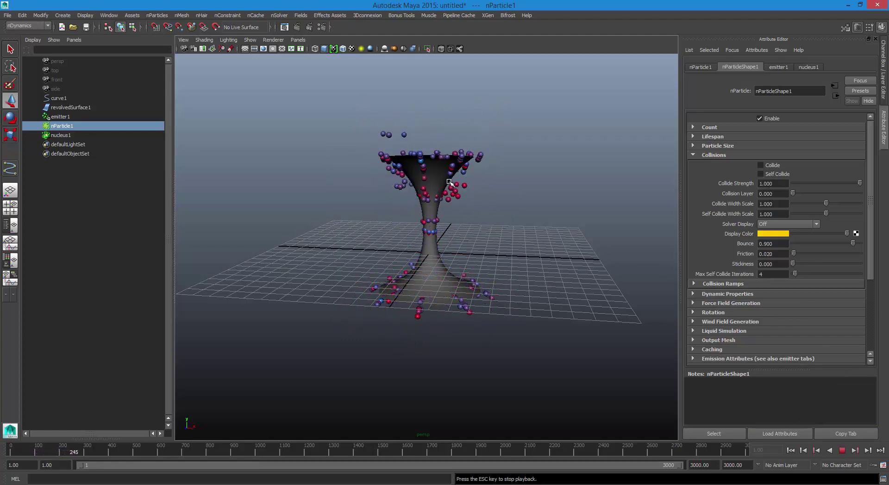
{"action": "left_click", "coordinate": [731, 431]}
{"action": "key", "text": "Escape"}
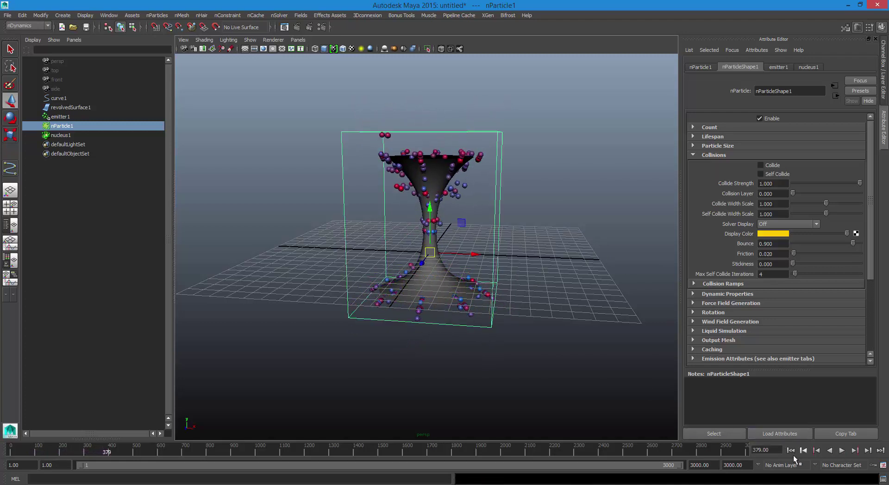
{"action": "left_click", "coordinate": [703, 156]}
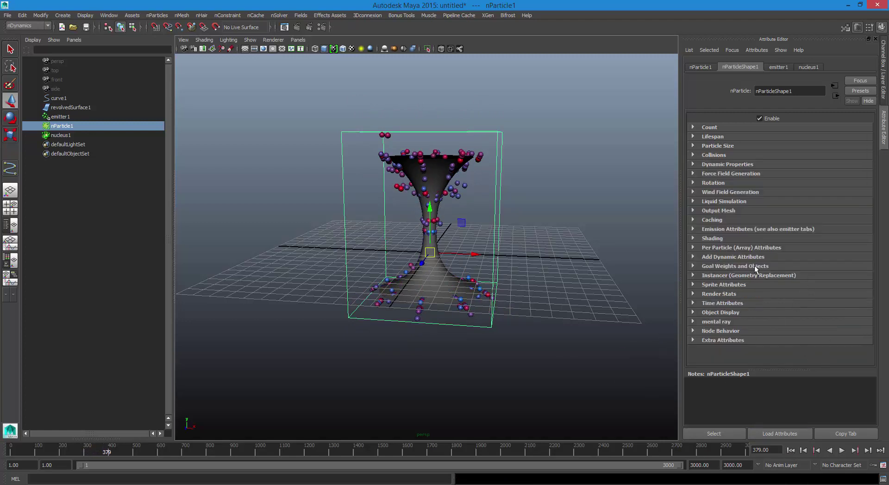
Set Goal Smoothness to 0, then replay to frame 206 with nothing selected.
{"action": "left_click", "coordinate": [709, 267]}
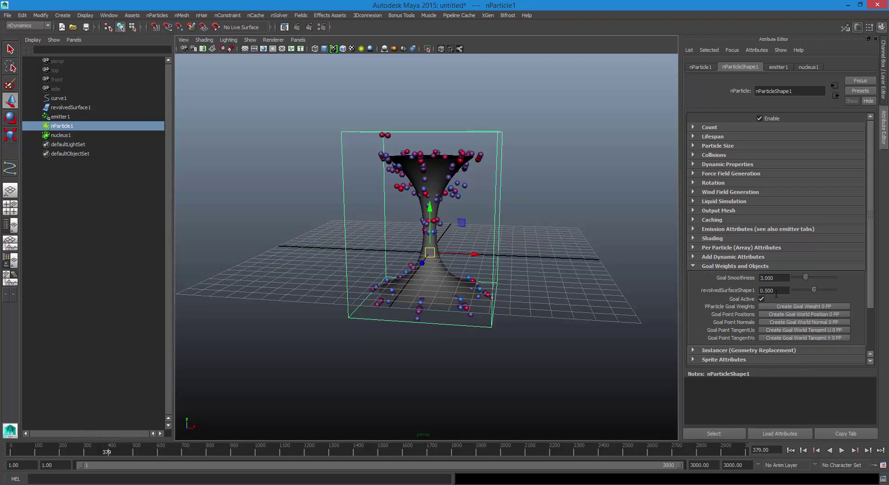
{"action": "left_click", "coordinate": [772, 278]}
{"action": "left_click", "coordinate": [791, 450]}
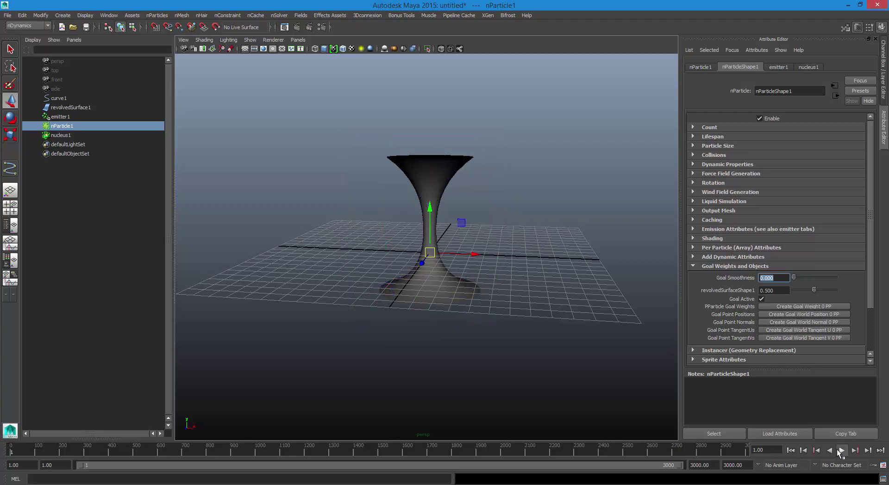
{"action": "left_click", "coordinate": [842, 451]}
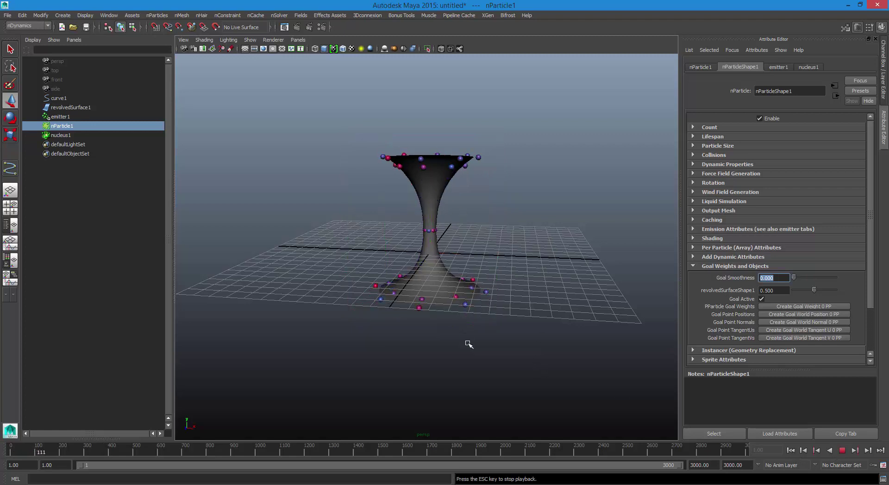
{"action": "left_click", "coordinate": [523, 332]}
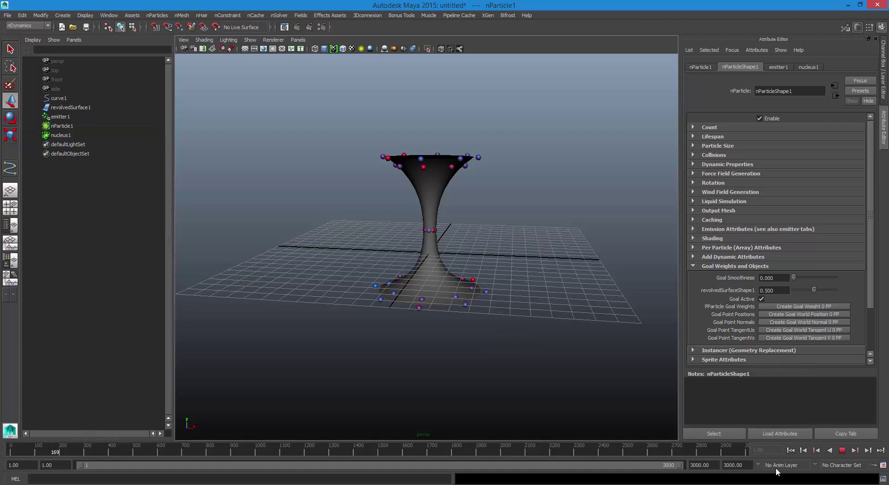
{"action": "left_click", "coordinate": [842, 450]}
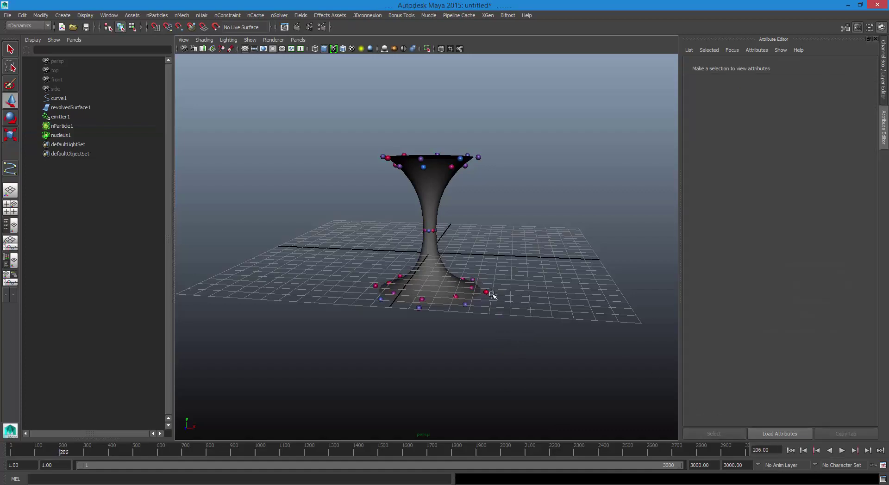
Show the goblet's isoparms and select revolvedSurface1 to view its 4×8 spans and degree 3.
{"action": "left_click_drag", "start_coordinate": [492, 295], "coordinate": [470, 275], "text": "alt"}
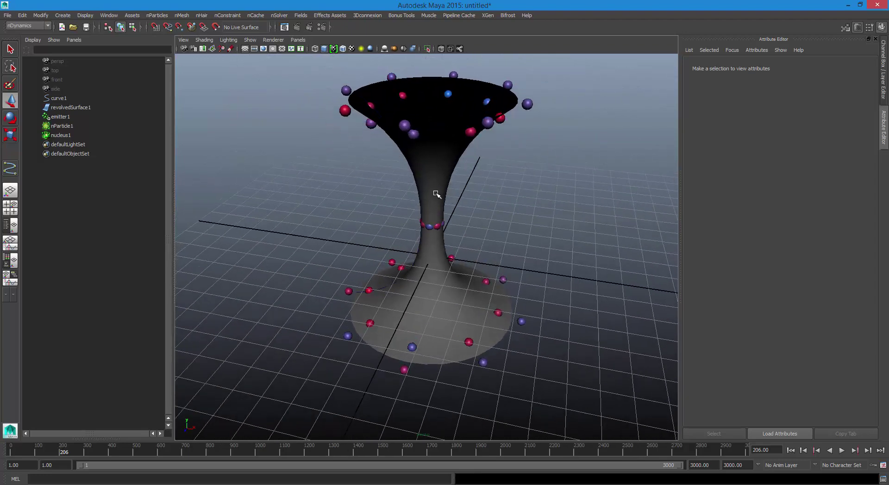
{"action": "right_click_drag", "start_coordinate": [437, 195], "coordinate": [402, 194]}
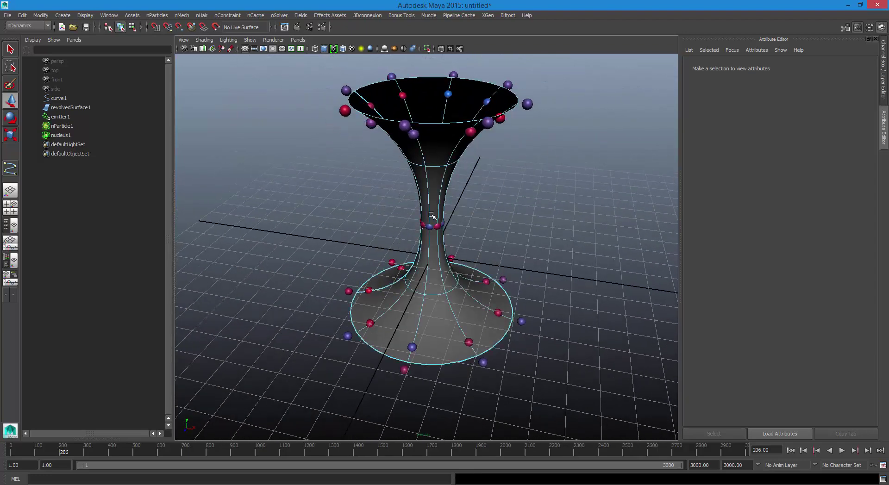
{"action": "left_click_drag", "start_coordinate": [506, 246], "coordinate": [524, 264], "text": "alt"}
{"action": "right_click_drag", "start_coordinate": [481, 288], "coordinate": [479, 334]}
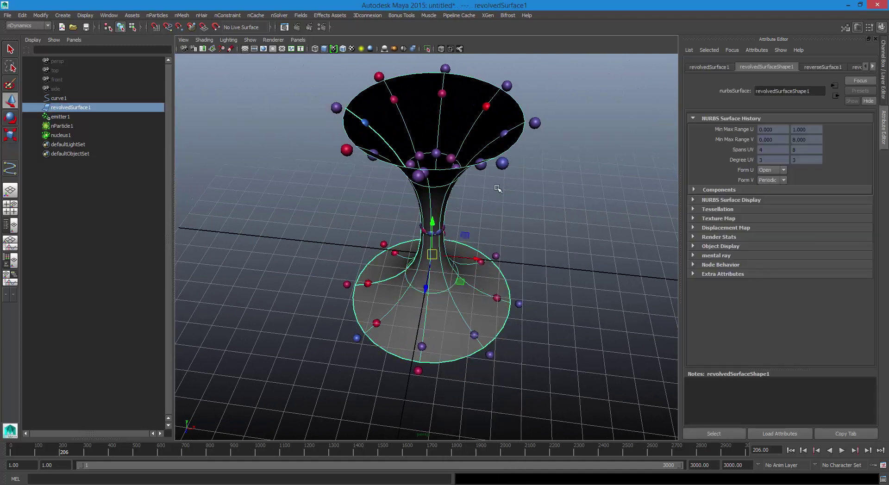
Reselect nParticle1, collapse Goal Weights, and expand Per Particle (Array) and Add Dynamic Attributes.
{"action": "left_click", "coordinate": [536, 124]}
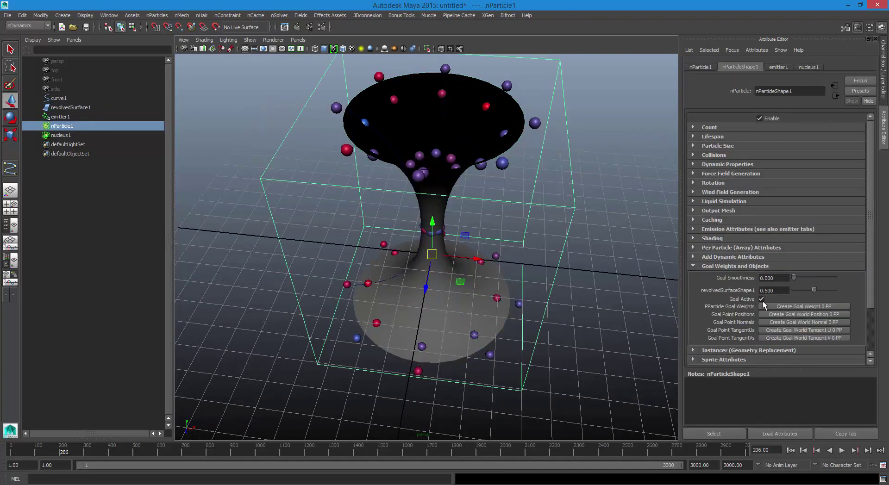
{"action": "left_click", "coordinate": [714, 267]}
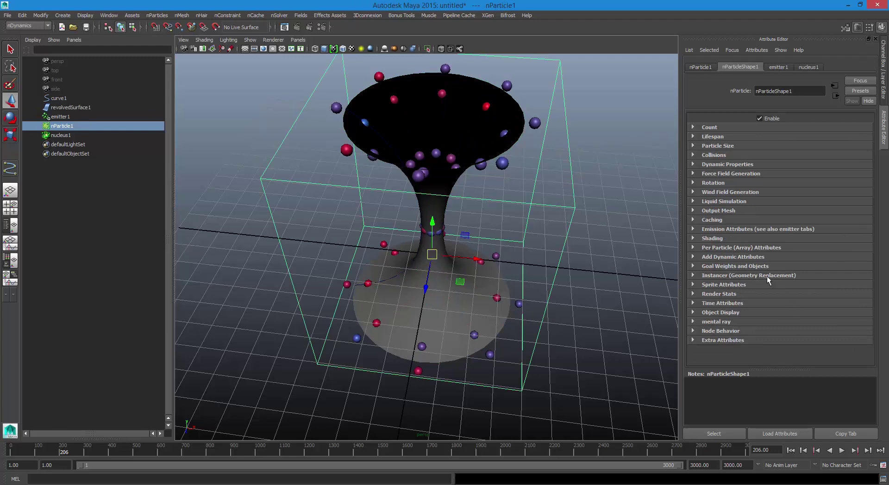
{"action": "left_click", "coordinate": [723, 248]}
{"action": "scroll", "coordinate": [735, 255], "scroll_direction": "down", "scroll_amount": 4}
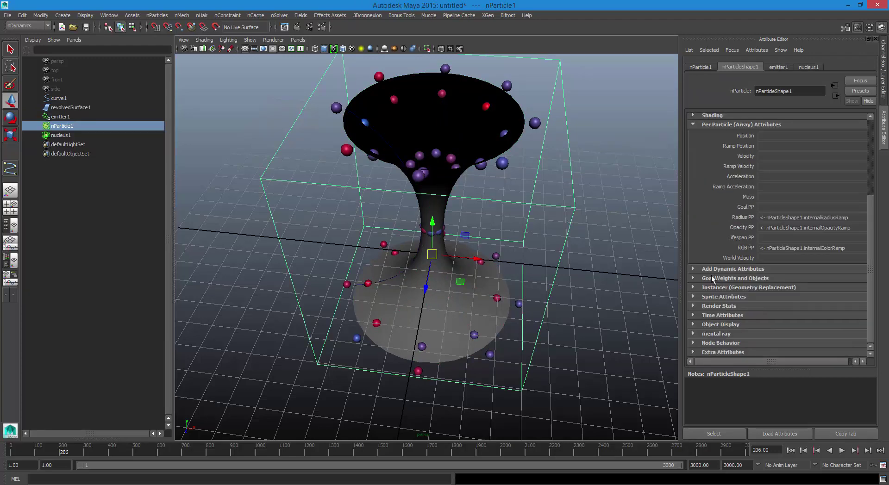
{"action": "left_click", "coordinate": [712, 269]}
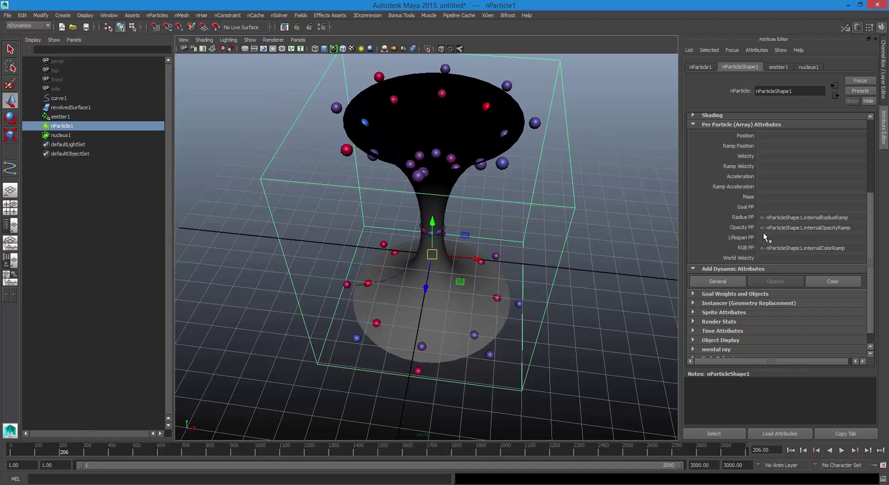
Add the goalU and goalV per-particle attributes to nParticleShape1.
{"action": "left_click", "coordinate": [724, 281]}
{"action": "left_click", "coordinate": [336, 191]}
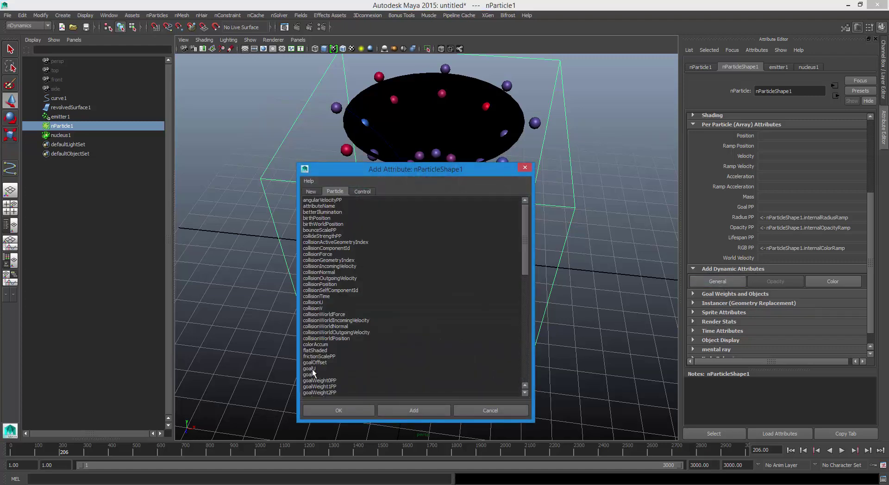
{"action": "left_click_drag", "start_coordinate": [309, 370], "coordinate": [309, 374]}
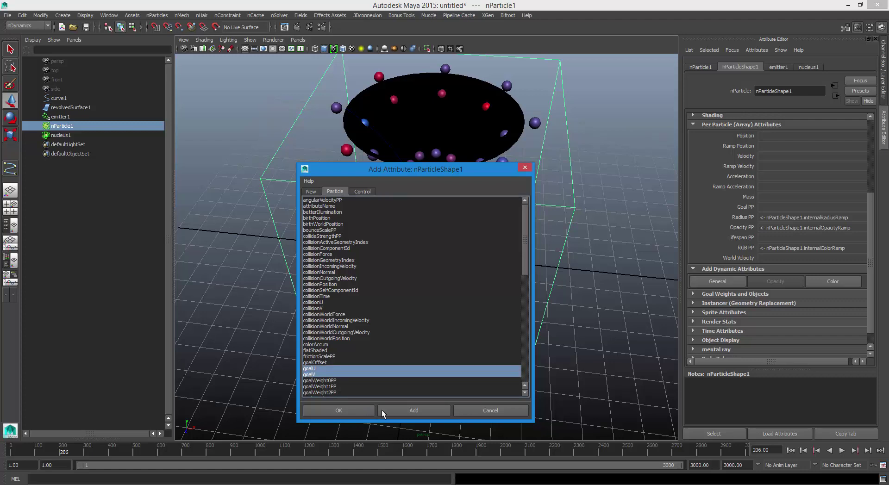
{"action": "left_click", "coordinate": [398, 410]}
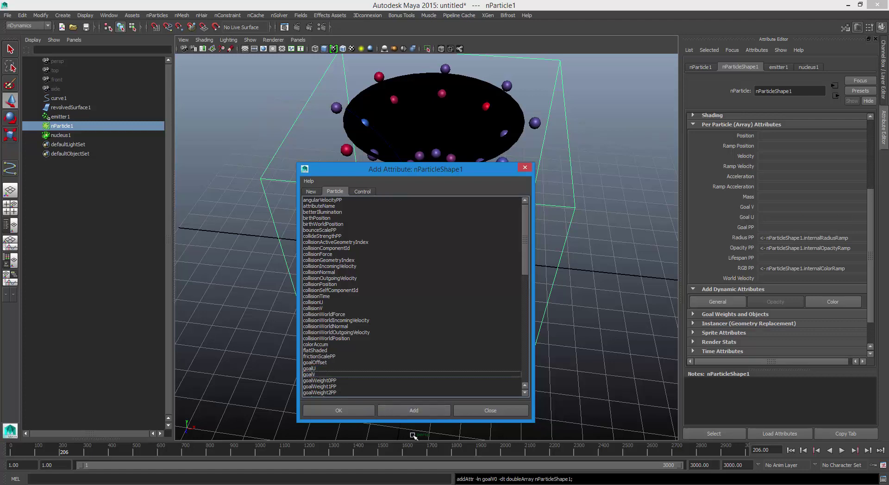
{"action": "left_click", "coordinate": [474, 410]}
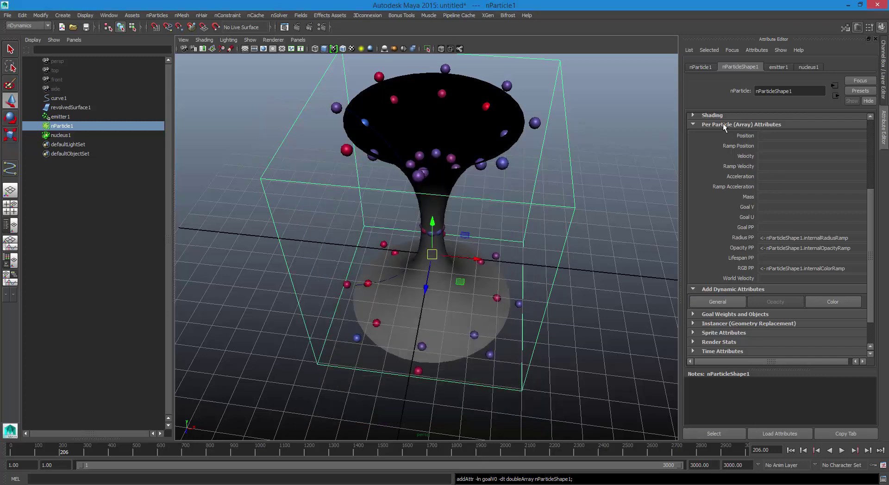
Open a Creation Expression for the Goal V attribute.
{"action": "left_click", "coordinate": [766, 207]}
{"action": "right_click", "coordinate": [783, 207]}
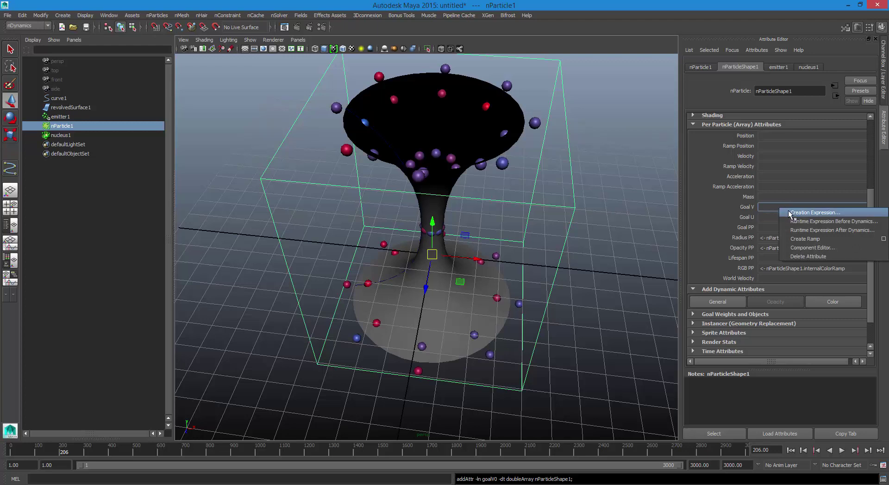
{"action": "left_click", "coordinate": [788, 212]}
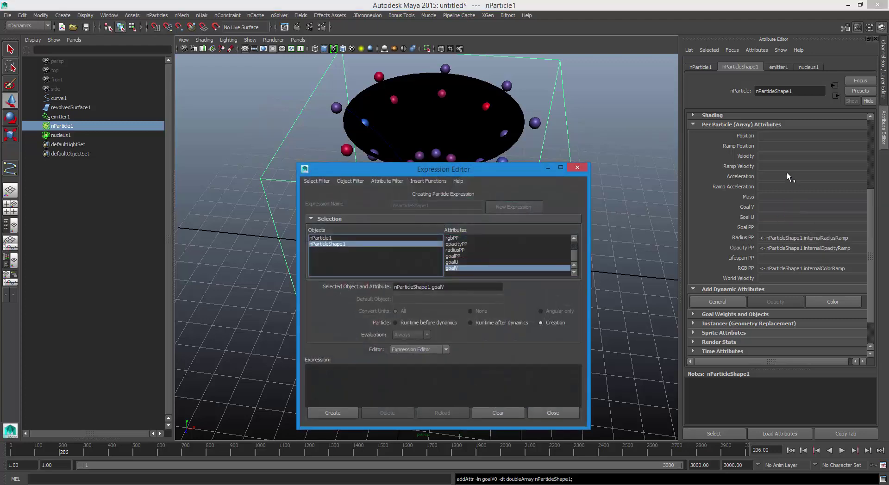
{"action": "left_click_drag", "start_coordinate": [463, 170], "coordinate": [670, 80]}
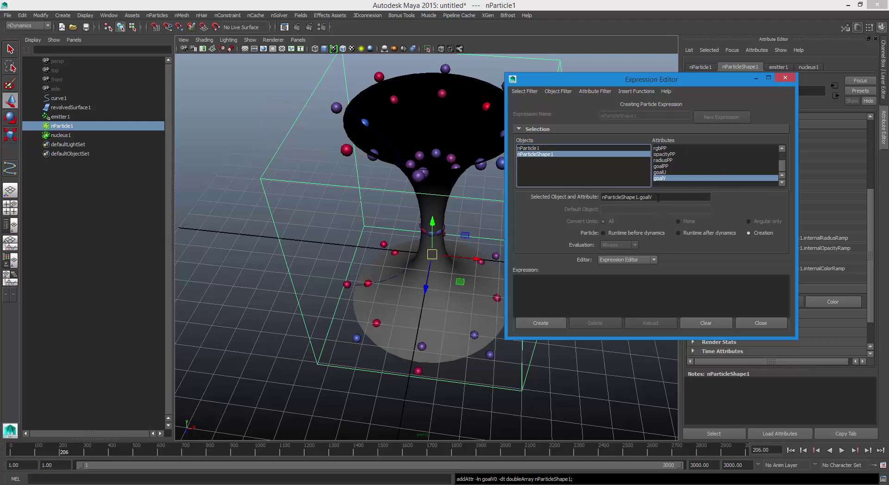
Create the expression 'nParticleShape1.goalV = rand (0,1)' and close the Expression Editor.
{"action": "left_click_drag", "start_coordinate": [652, 198], "coordinate": [524, 199]}
{"action": "key", "text": "ctrl+c"}
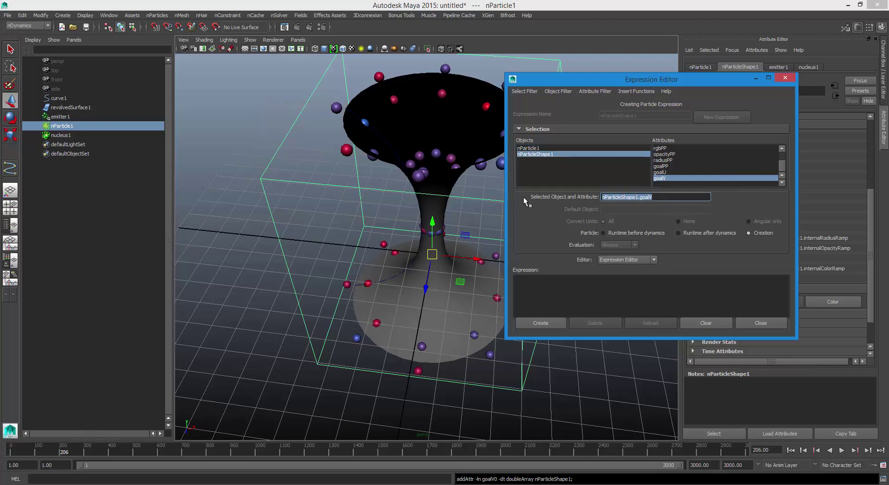
{"action": "left_click", "coordinate": [569, 287]}
{"action": "key", "text": "ctrl+v"}
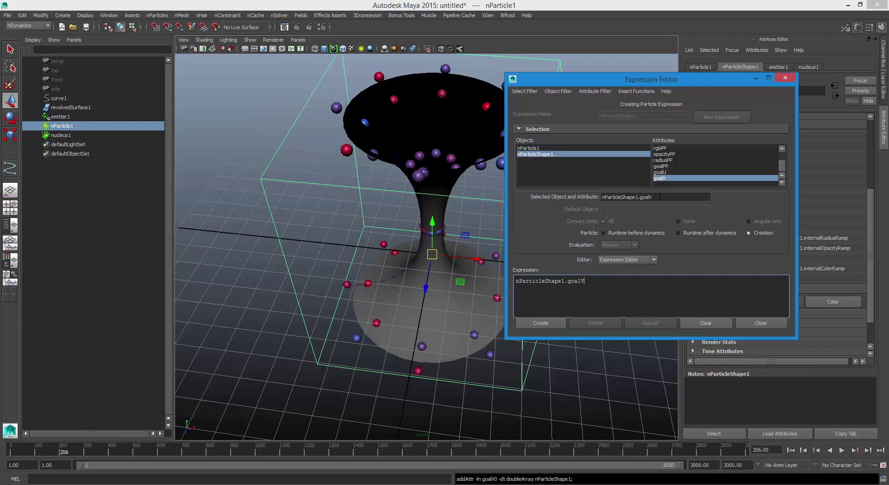
{"action": "left_click_drag", "start_coordinate": [658, 196], "coordinate": [592, 200]}
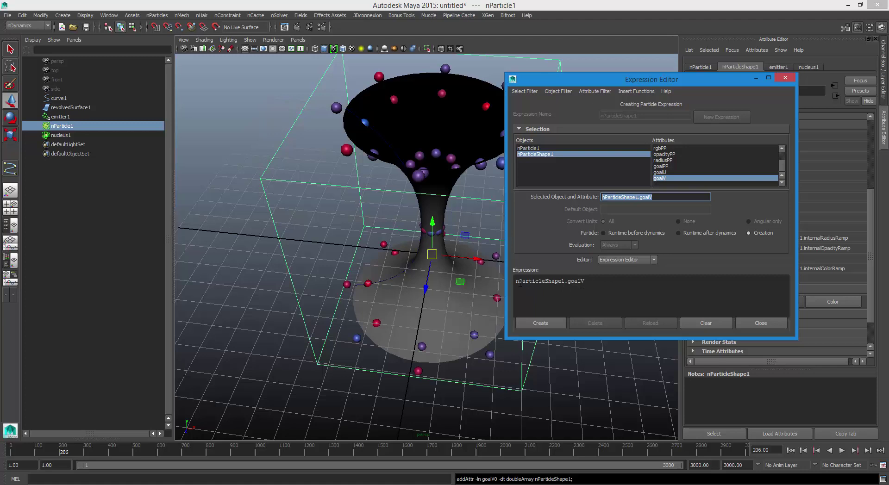
{"action": "left_click", "coordinate": [592, 282]}
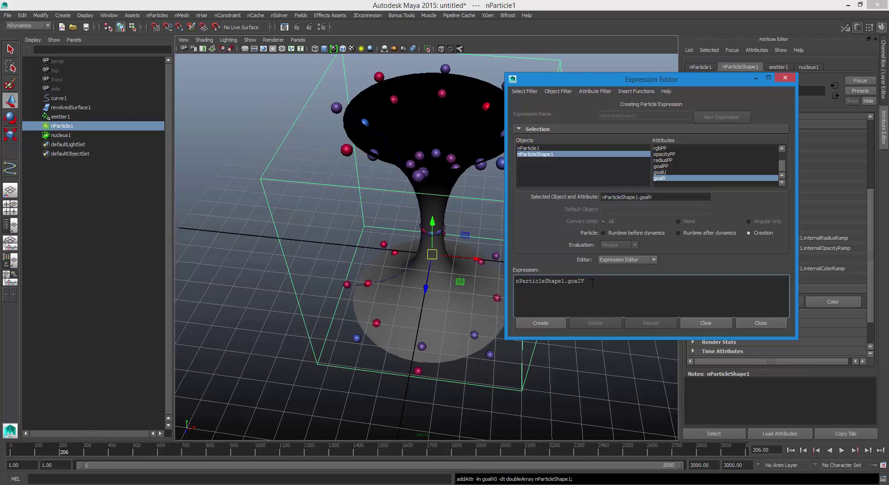
{"action": "type", "text": "= ran"}
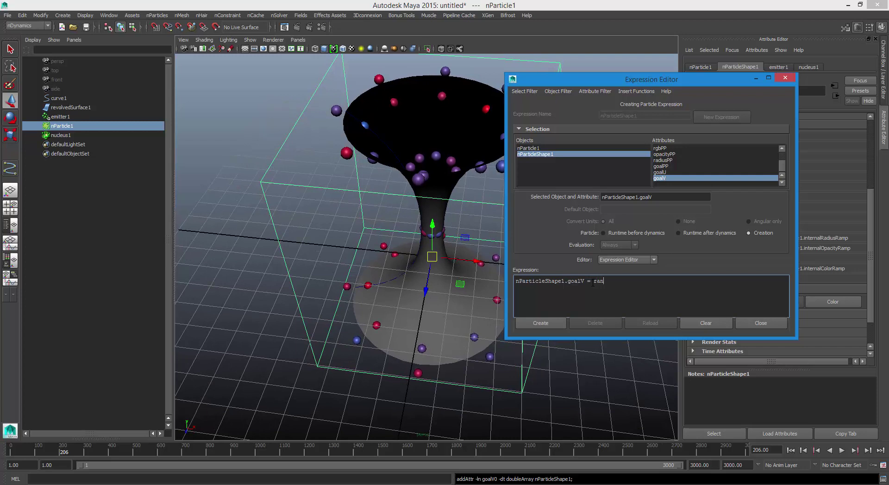
{"action": "type", "text": "d"}
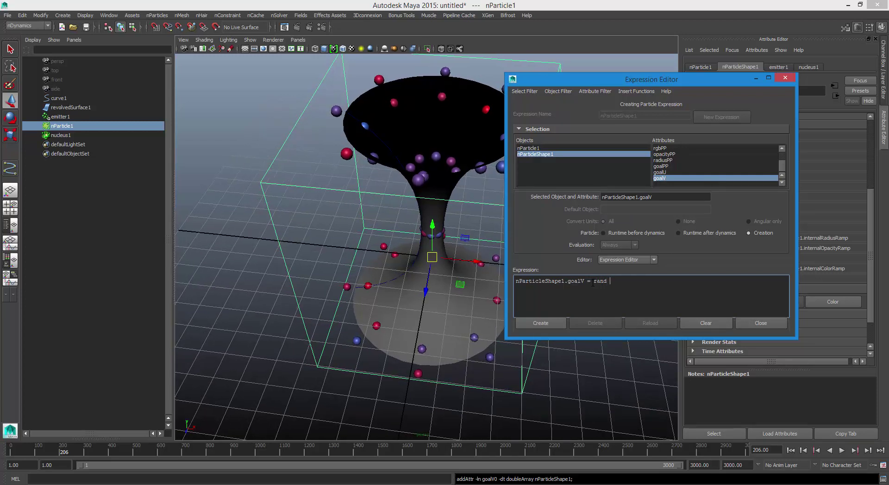
{"action": "type", "text": " (0,1"}
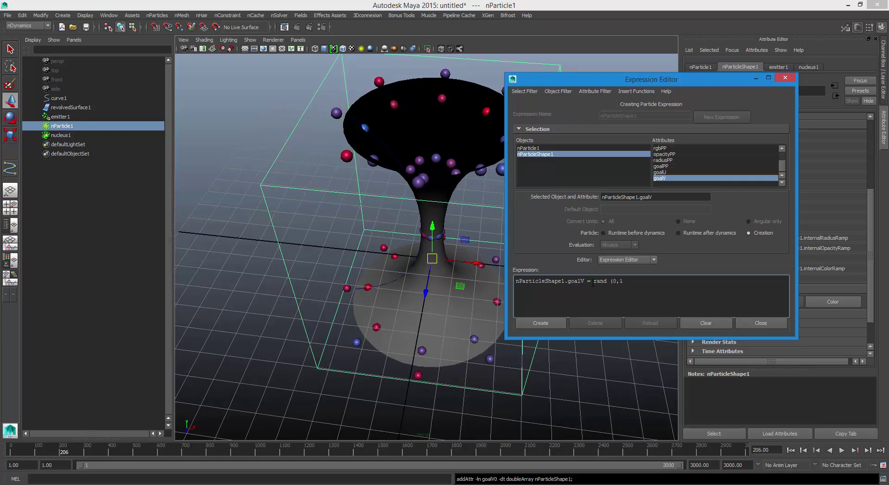
{"action": "type", "text": ")"}
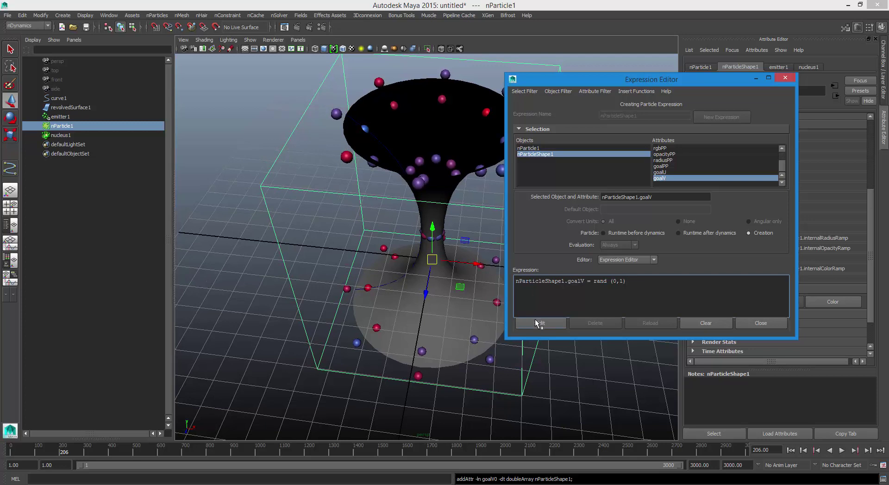
{"action": "left_click", "coordinate": [535, 319]}
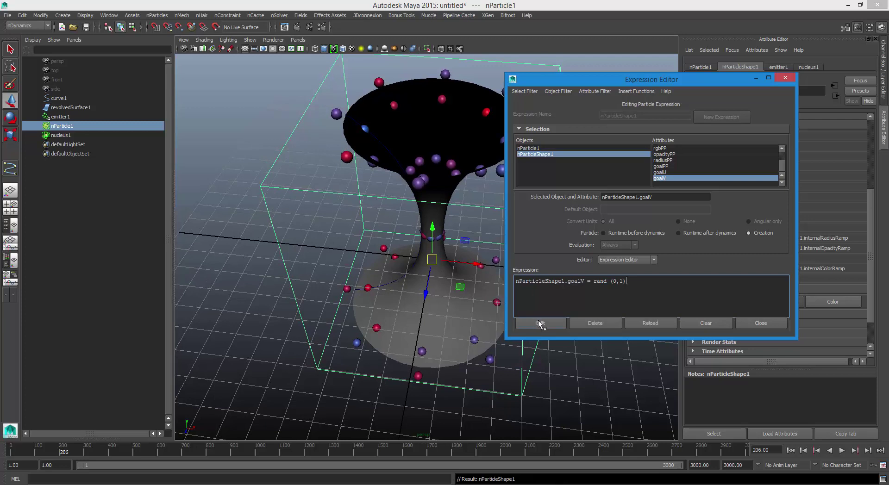
{"action": "left_click", "coordinate": [750, 324]}
Play the simulation from the start and hide the viewport grid.
{"action": "left_click", "coordinate": [799, 450]}
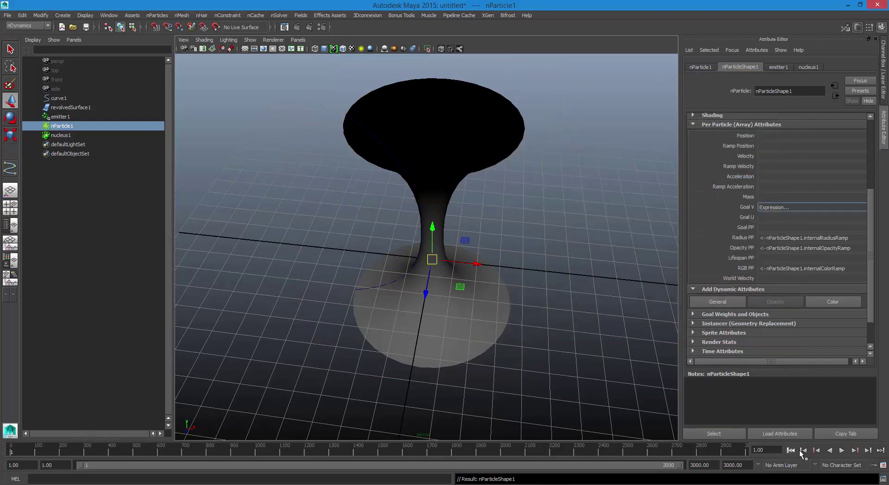
{"action": "left_click", "coordinate": [840, 451]}
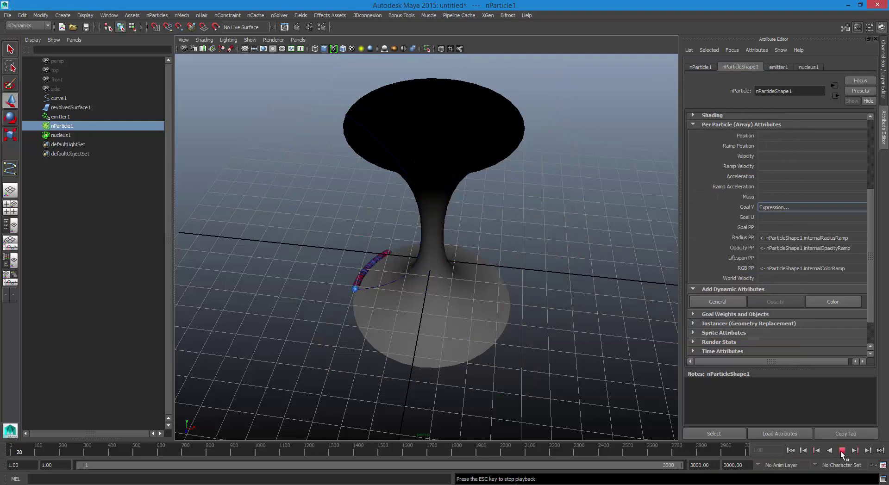
{"action": "left_click_drag", "start_coordinate": [510, 406], "coordinate": [476, 380], "text": "alt"}
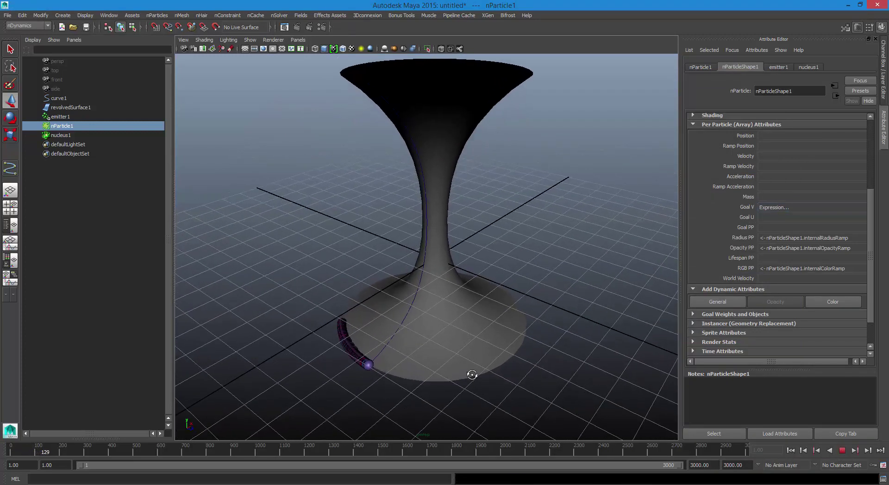
{"action": "left_click", "coordinate": [251, 40]}
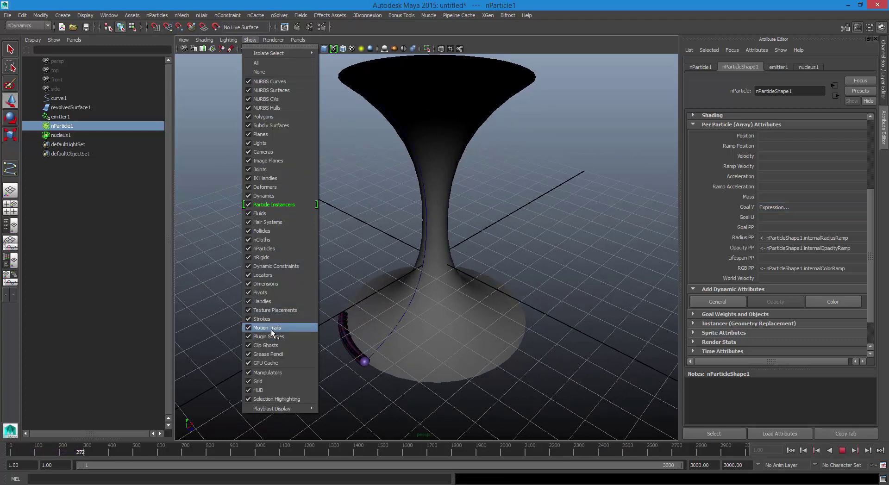
{"action": "key", "text": "Up"}
{"action": "key", "text": "Up"}
{"action": "key", "text": "Up"}
{"action": "key", "text": "Up"}
{"action": "key", "text": "Up"}
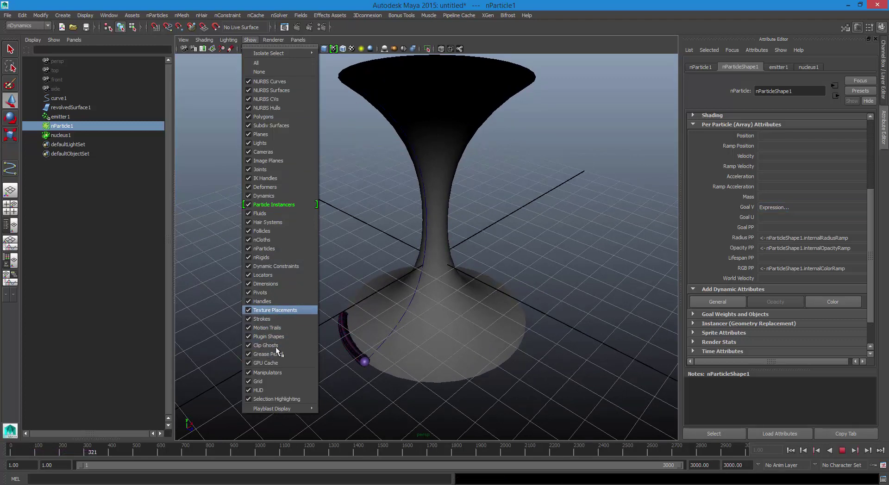
{"action": "left_click", "coordinate": [276, 381]}
{"action": "left_click_drag", "start_coordinate": [410, 320], "coordinate": [491, 318], "text": "alt"}
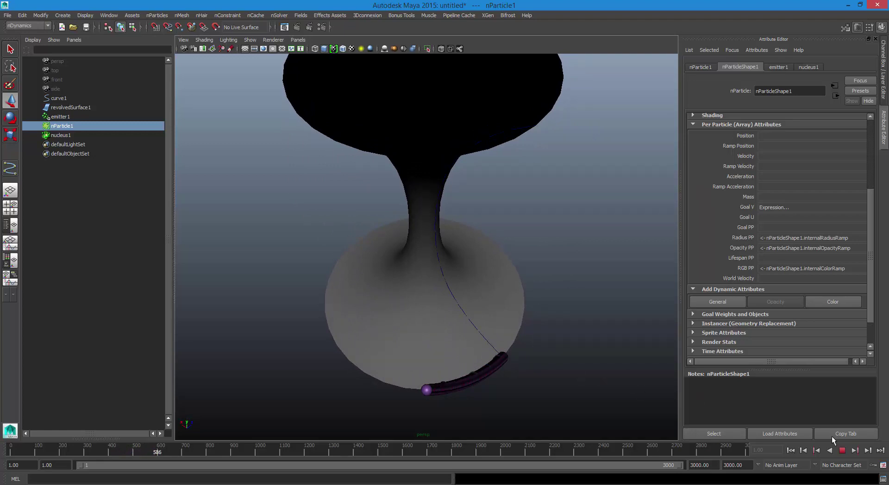
{"action": "left_click", "coordinate": [842, 451]}
Rewind, select revolvedSurface1 and play the simulation to frame 35.
{"action": "mouse_move", "coordinate": [574, 370]}
{"action": "left_mouse_down", "text": "alt"}
{"action": "mouse_move", "coordinate": [514, 319]}
{"action": "mouse_move", "coordinate": [492, 325]}
{"action": "mouse_move", "coordinate": [568, 333]}
{"action": "mouse_move", "coordinate": [583, 370]}
{"action": "left_mouse_up", "text": "alt"}
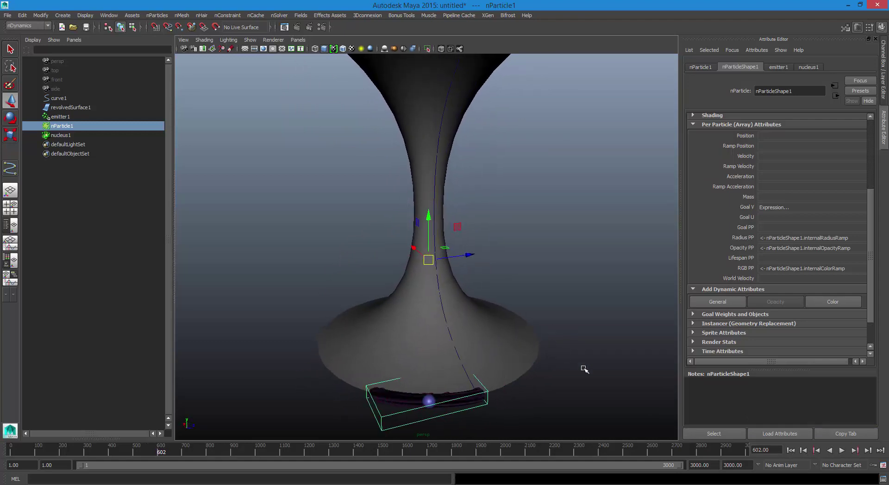
{"action": "left_click", "coordinate": [792, 450]}
{"action": "left_click_drag", "start_coordinate": [653, 405], "coordinate": [486, 382], "text": "alt"}
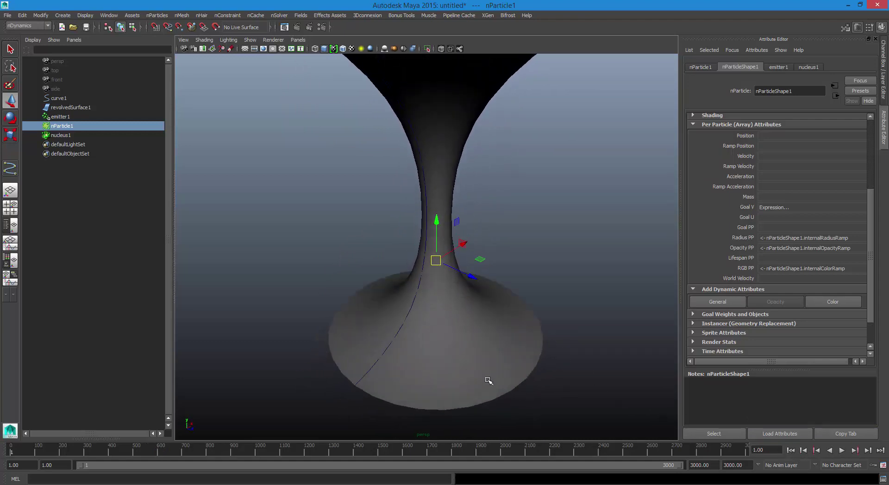
{"action": "left_click", "coordinate": [486, 383]}
{"action": "left_click", "coordinate": [842, 450]}
{"action": "left_click", "coordinate": [842, 450]}
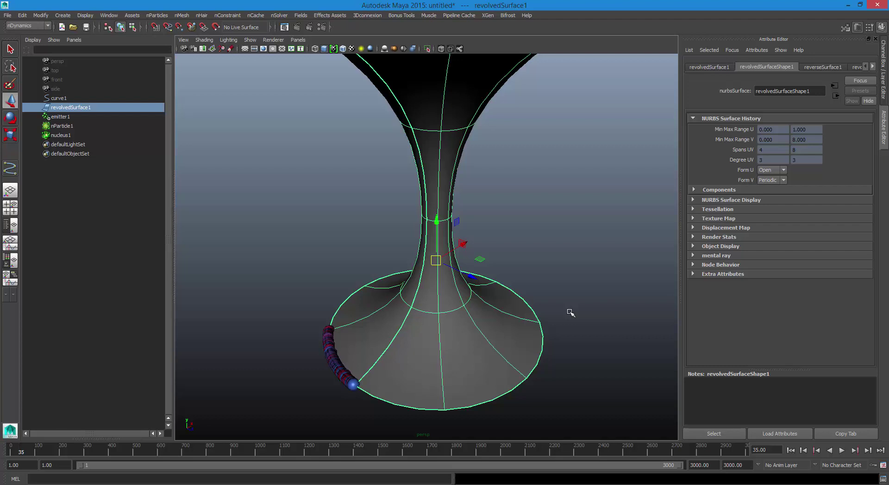
Zoom out, reselect the goblet surface, and bring up the nDynamics menu-set list.
{"action": "scroll", "coordinate": [610, 324], "scroll_direction": "down", "scroll_amount": 5}
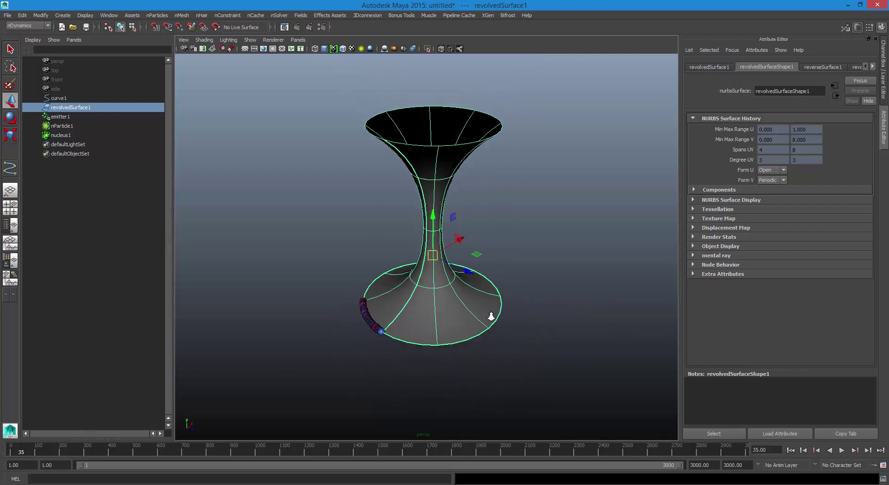
{"action": "left_click_drag", "start_coordinate": [528, 332], "coordinate": [509, 329], "text": "alt"}
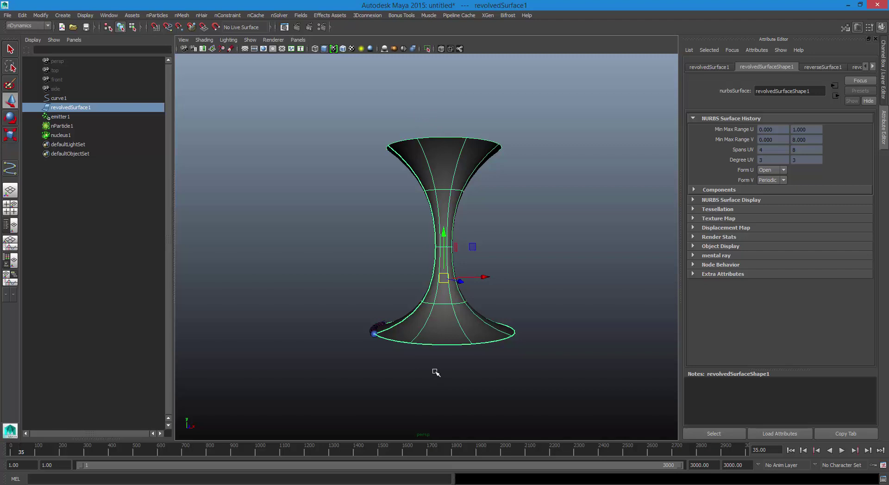
{"action": "left_click", "coordinate": [531, 376]}
{"action": "left_click", "coordinate": [457, 327]}
{"action": "left_click", "coordinate": [37, 26]}
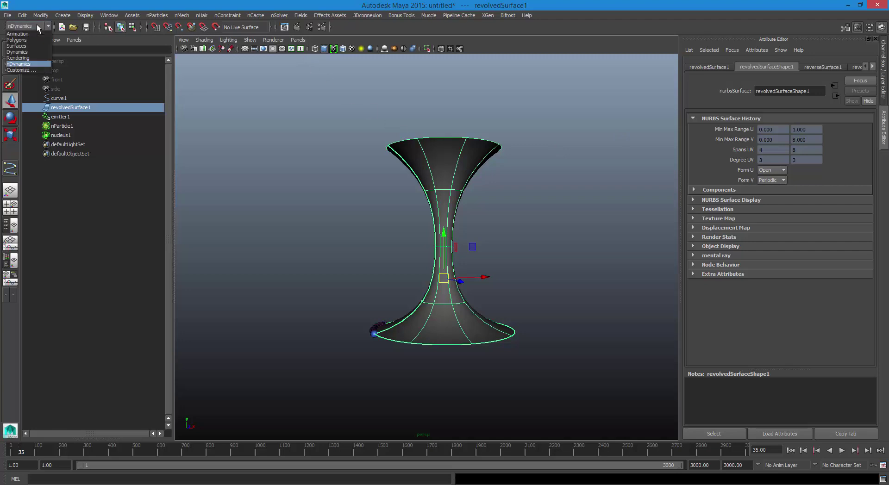
Rebuild the goblet NURBS surface at 8 spans in U and V, then rewind the timeline.
{"action": "left_click", "coordinate": [31, 46]}
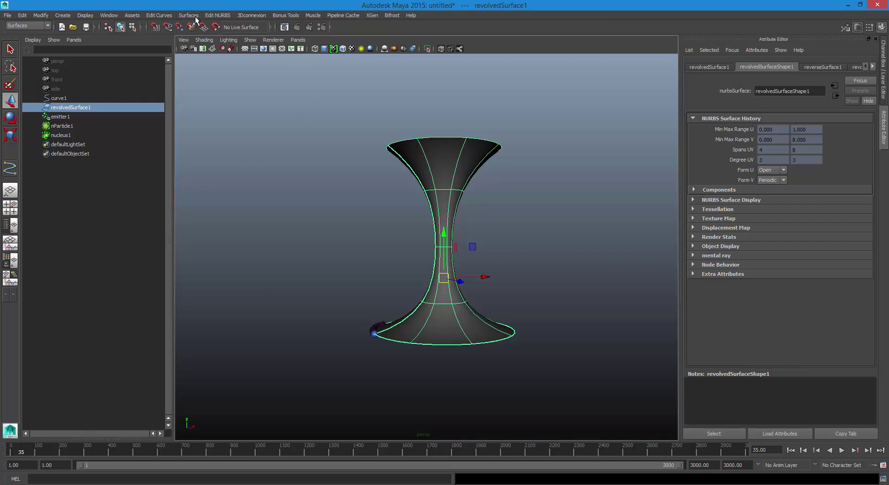
{"action": "left_click", "coordinate": [215, 16]}
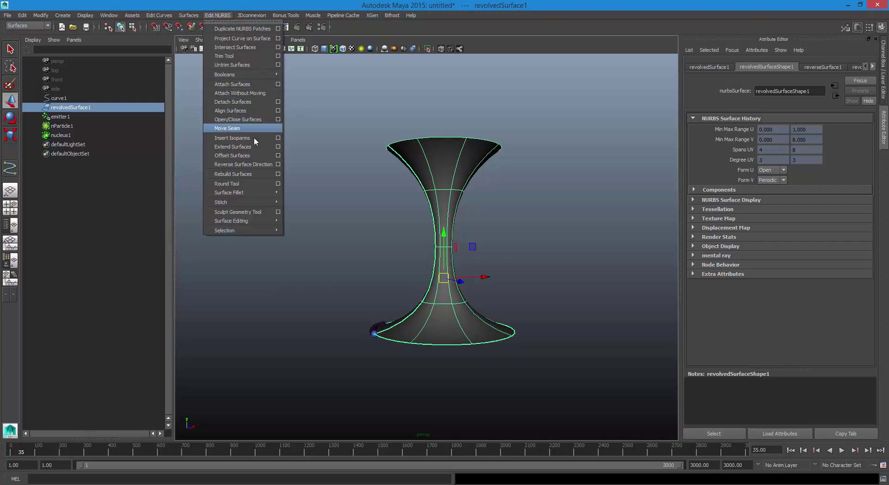
{"action": "left_click", "coordinate": [278, 174]}
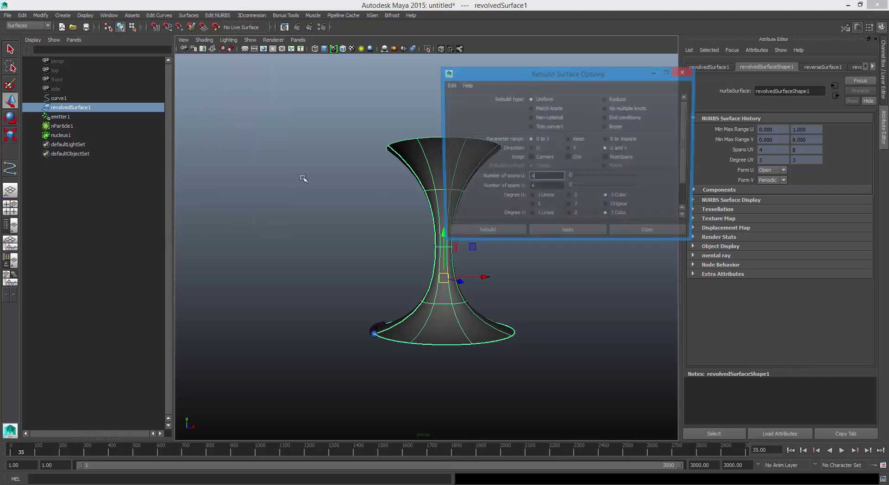
{"action": "left_click_drag", "start_coordinate": [573, 62], "coordinate": [570, 45]}
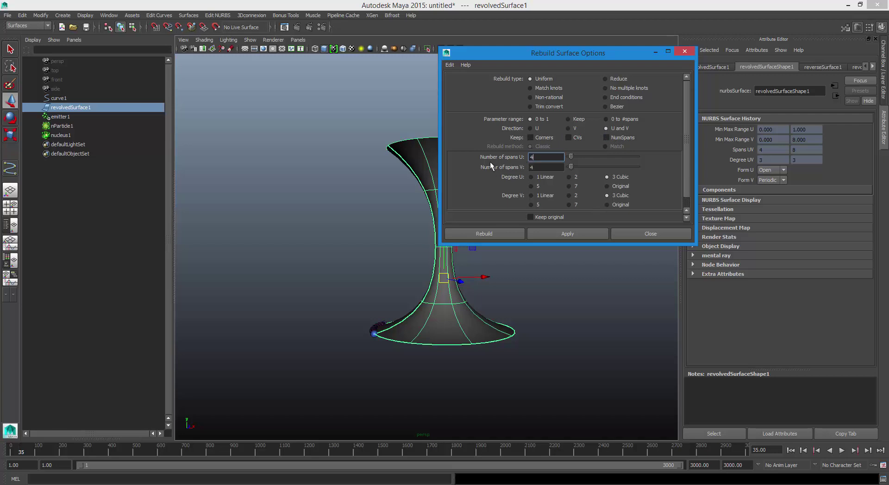
{"action": "double_click", "coordinate": [533, 157]}
{"action": "type", "text": "8"}
{"action": "left_click", "coordinate": [557, 236]}
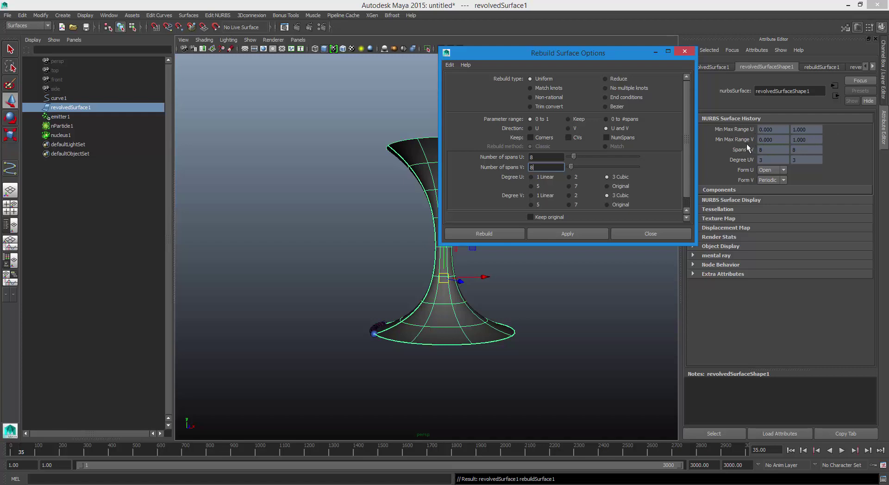
{"action": "left_click", "coordinate": [640, 230]}
{"action": "left_click", "coordinate": [791, 450]}
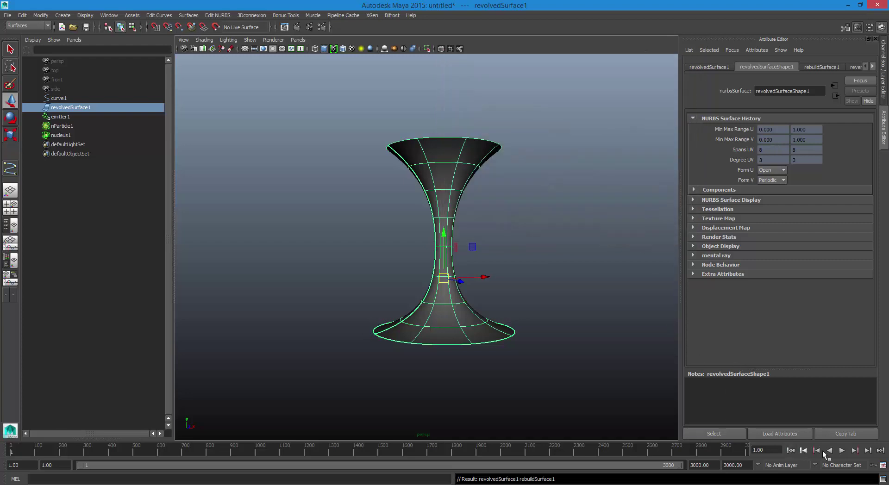
Play the particle simulation and stop at frame 414, viewing the goblet's base.
{"action": "left_click", "coordinate": [842, 450]}
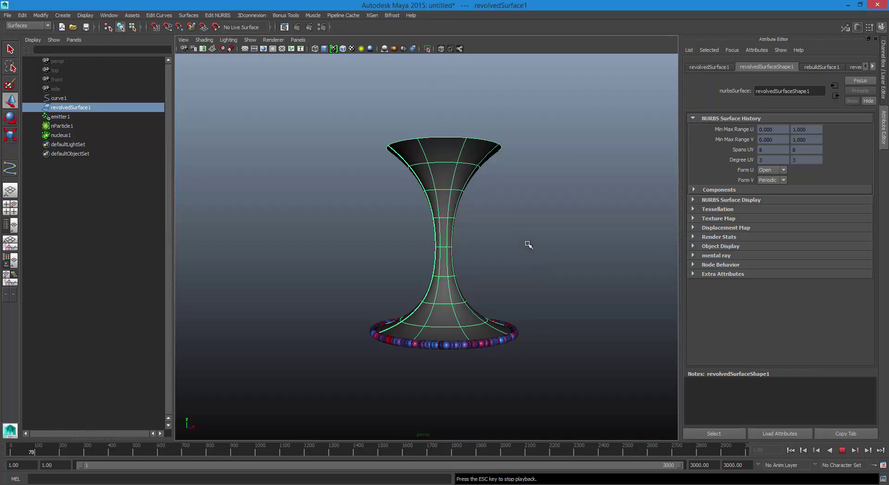
{"action": "left_click_drag", "start_coordinate": [528, 246], "coordinate": [536, 283], "text": "alt"}
{"action": "right_click_drag", "start_coordinate": [537, 283], "coordinate": [589, 341], "text": "alt"}
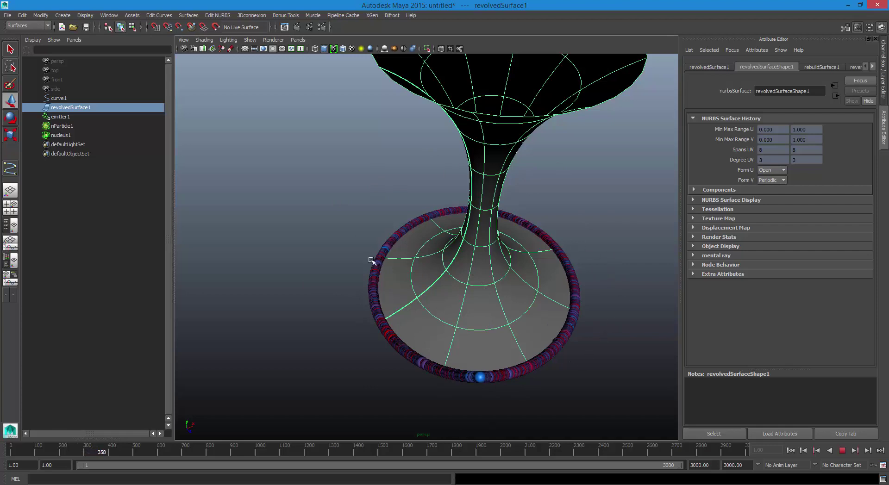
{"action": "left_click", "coordinate": [841, 451]}
Select nParticle1 and give Goal V the creation expression goalV = rand(0,1).
{"action": "left_click", "coordinate": [572, 273]}
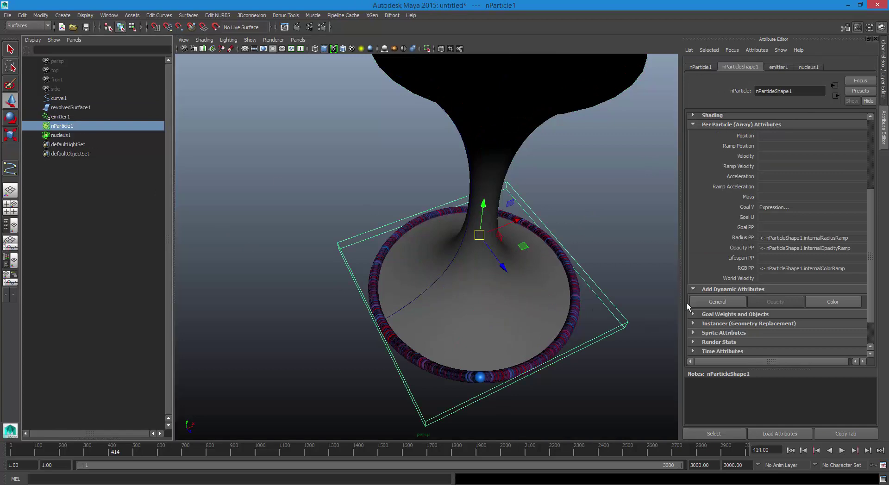
{"action": "right_click", "coordinate": [777, 208]}
{"action": "left_click", "coordinate": [785, 209]}
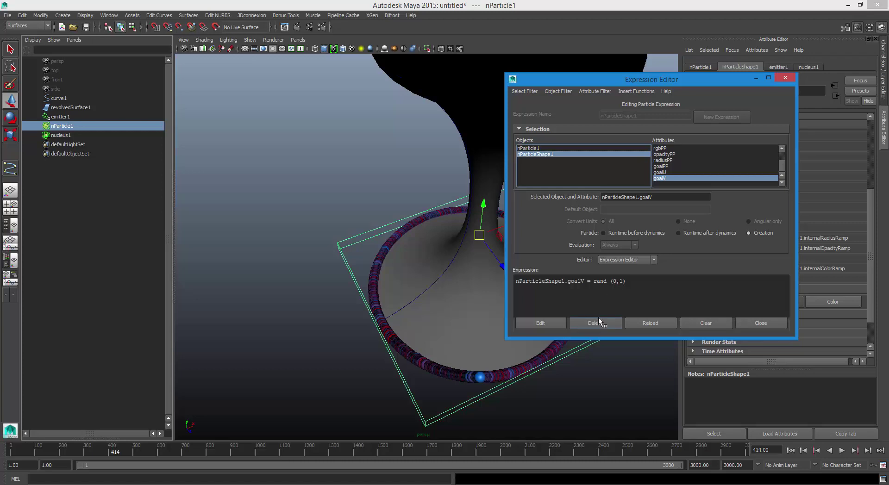
Close the Expression Editor, orbit to the goblet's top, and reselect nParticle1.
{"action": "left_click", "coordinate": [752, 324]}
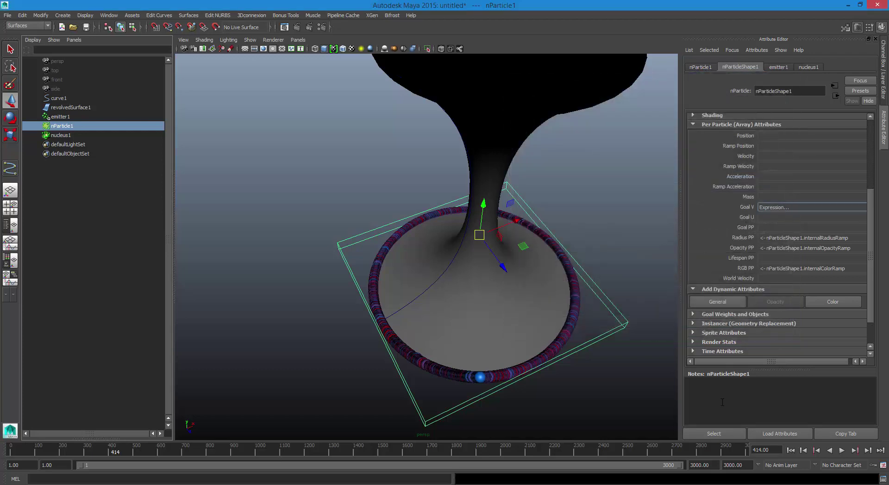
{"action": "left_click", "coordinate": [769, 216]}
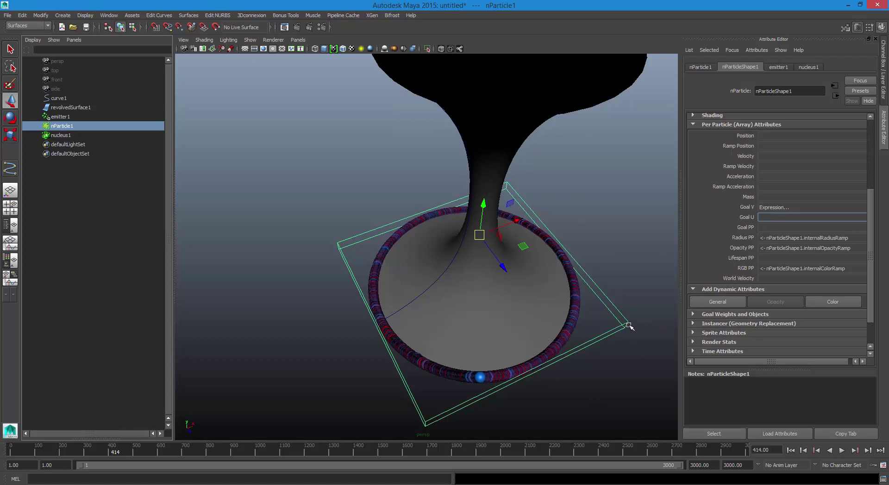
{"action": "left_click_drag", "start_coordinate": [620, 285], "coordinate": [554, 305], "text": "alt"}
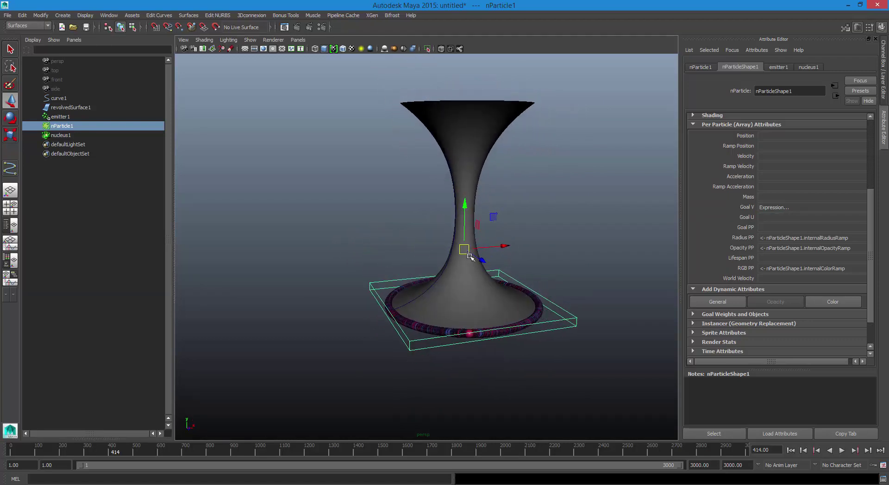
{"action": "left_click", "coordinate": [487, 162]}
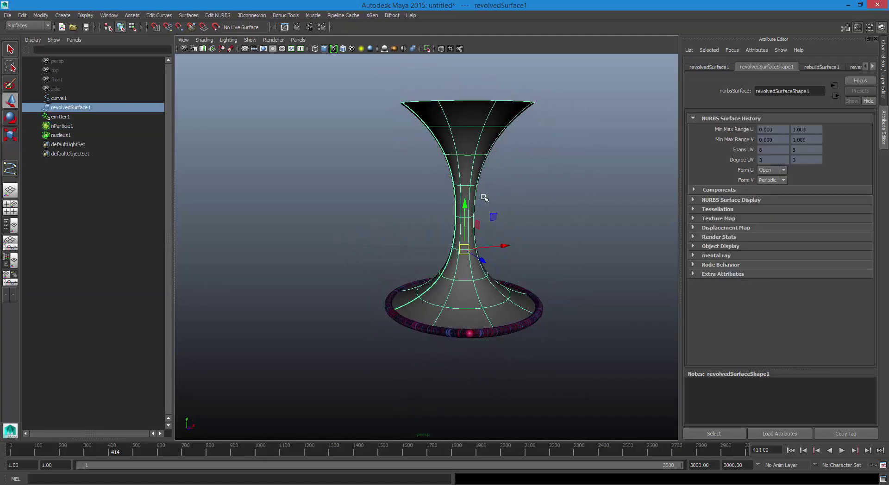
{"action": "left_click", "coordinate": [536, 325]}
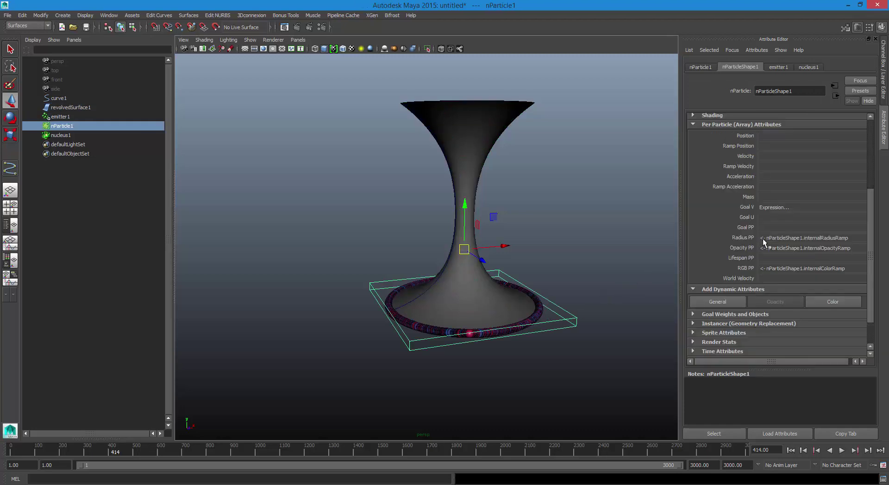
Drive Goal U with a new ramp and replay the simulation to frame 450.
{"action": "right_click", "coordinate": [788, 218]}
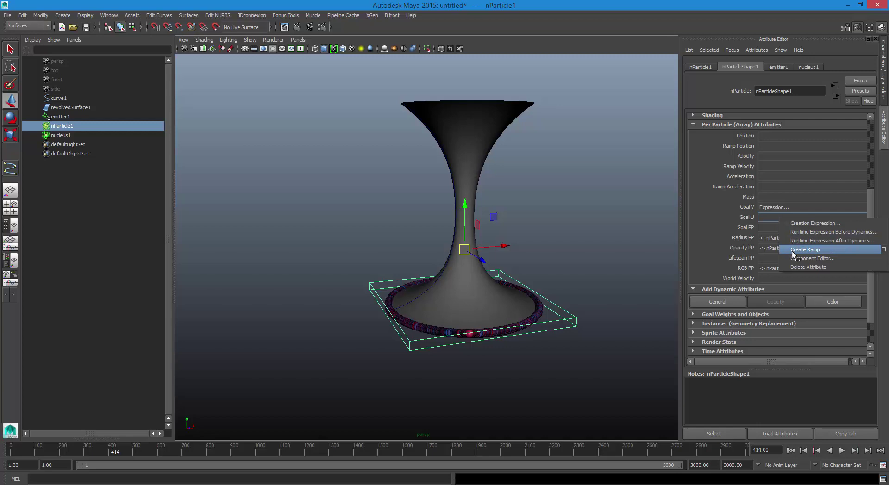
{"action": "left_click", "coordinate": [806, 250]}
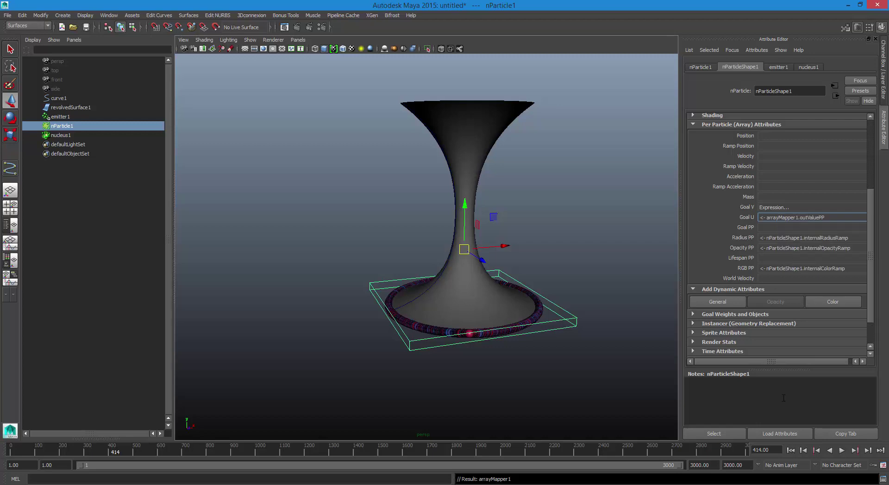
{"action": "left_click", "coordinate": [790, 450]}
{"action": "left_click", "coordinate": [842, 450]}
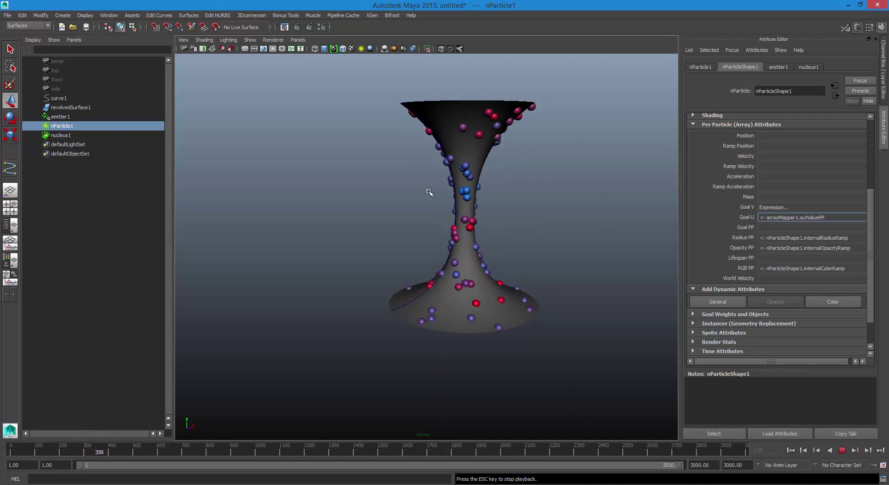
{"action": "left_click", "coordinate": [842, 450]}
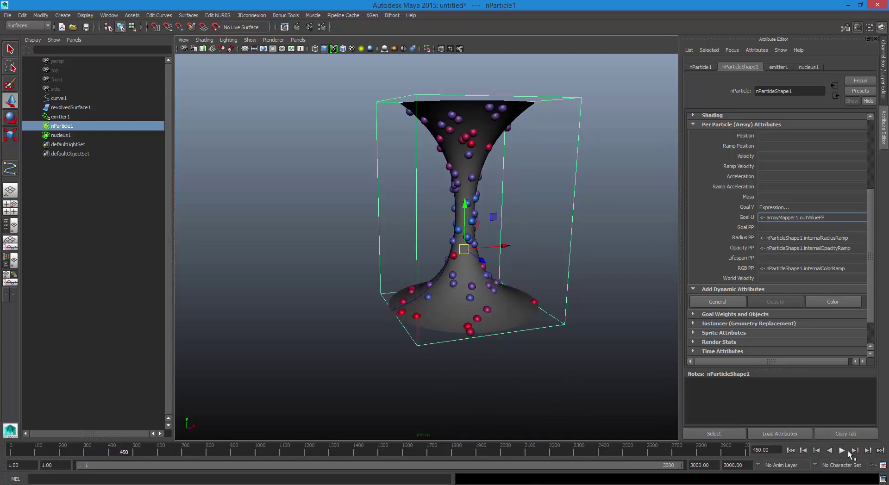
Open arrayMapper1's settings from the Goal U connection.
{"action": "right_click", "coordinate": [793, 220]}
{"action": "mouse_move", "coordinate": [804, 224]}
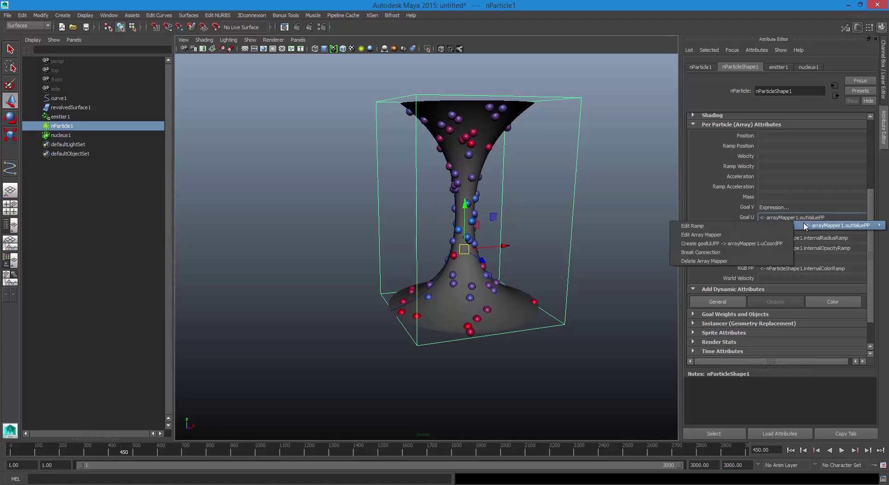
{"action": "left_click", "coordinate": [730, 237]}
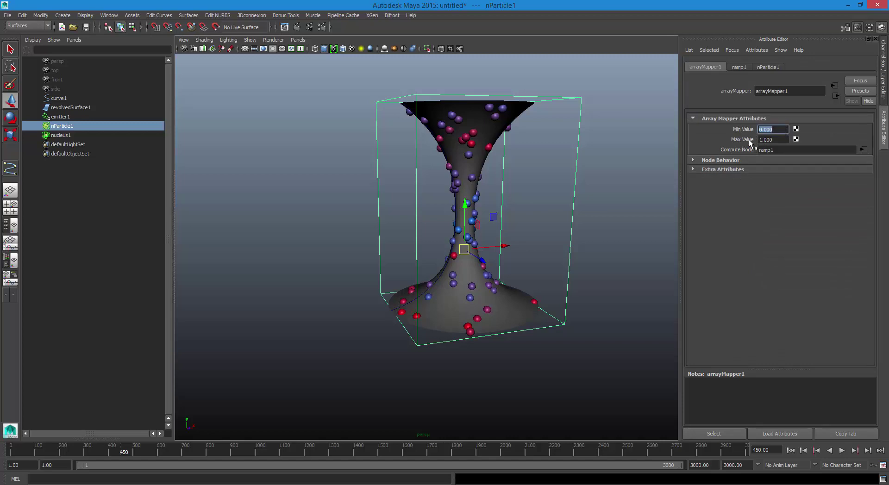
Set arrayMapper1's Max Value to 0.5.
{"action": "key", "text": "Tab"}
{"action": "type", "text": ".5"}
{"action": "key", "text": "Return"}
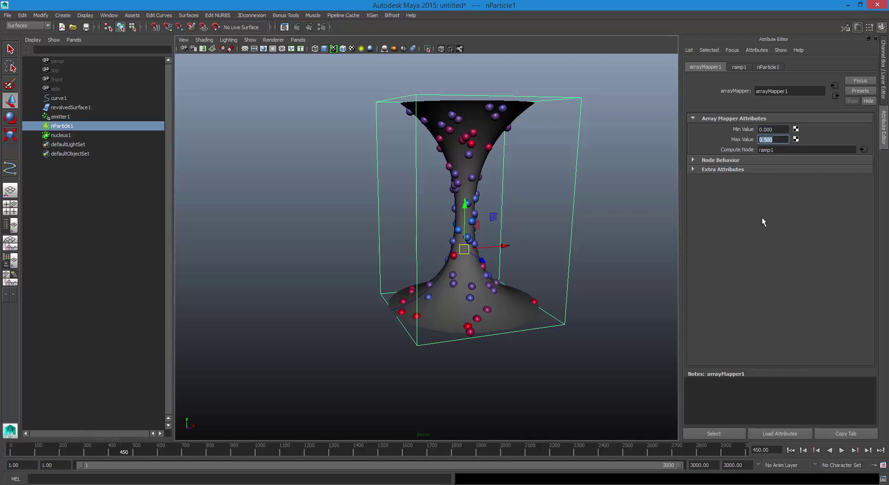
Replay the simulation to frames 604 and 980, then view ramp1's attributes.
{"action": "left_click", "coordinate": [804, 452]}
{"action": "left_click", "coordinate": [840, 451]}
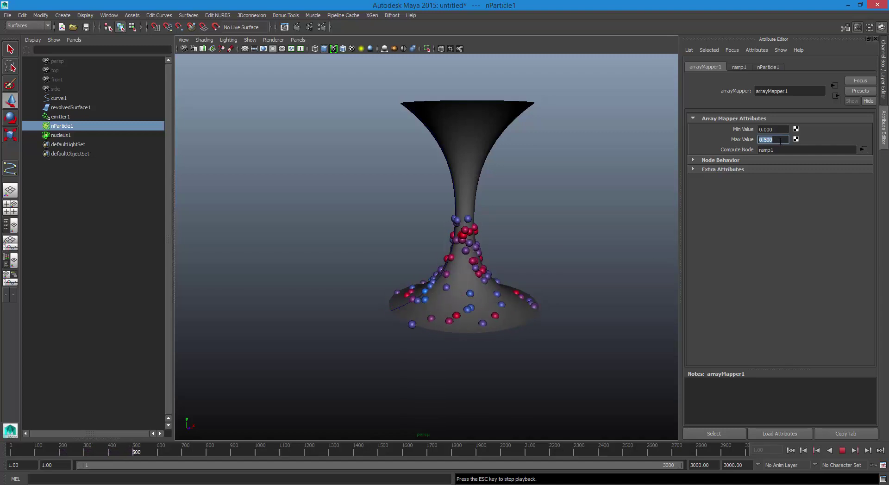
{"action": "left_click", "coordinate": [843, 450]}
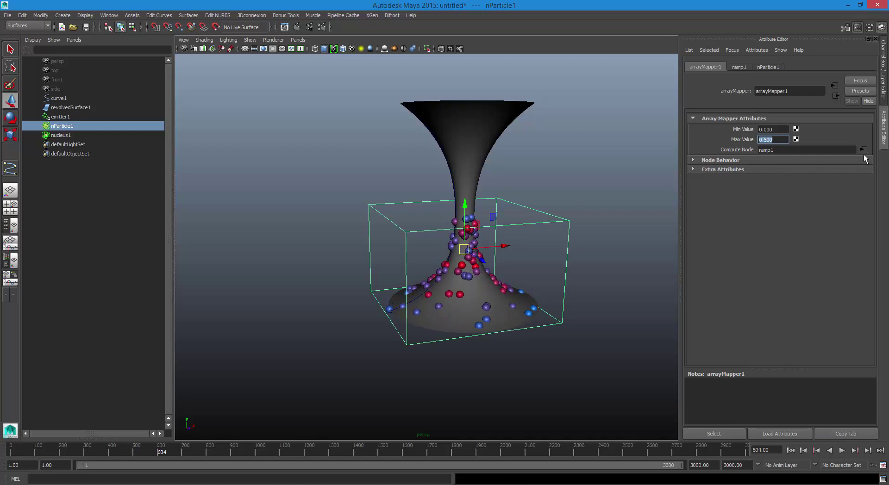
{"action": "left_click", "coordinate": [841, 451]}
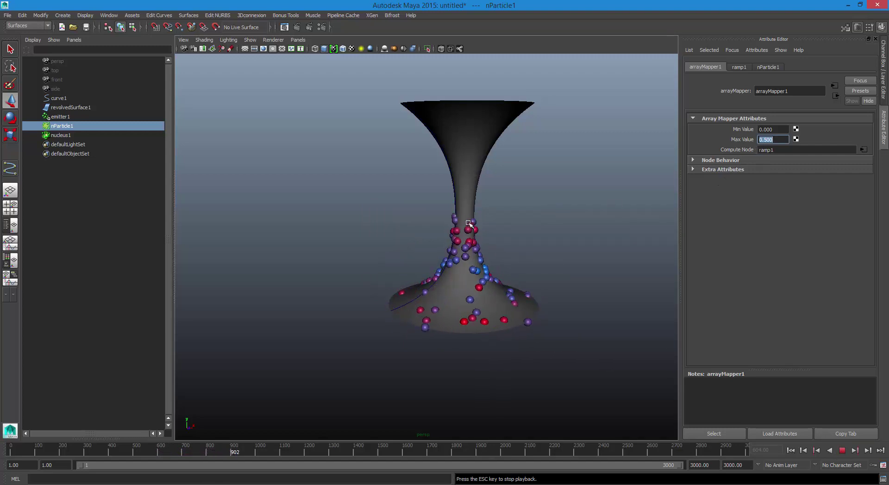
{"action": "left_click", "coordinate": [842, 451]}
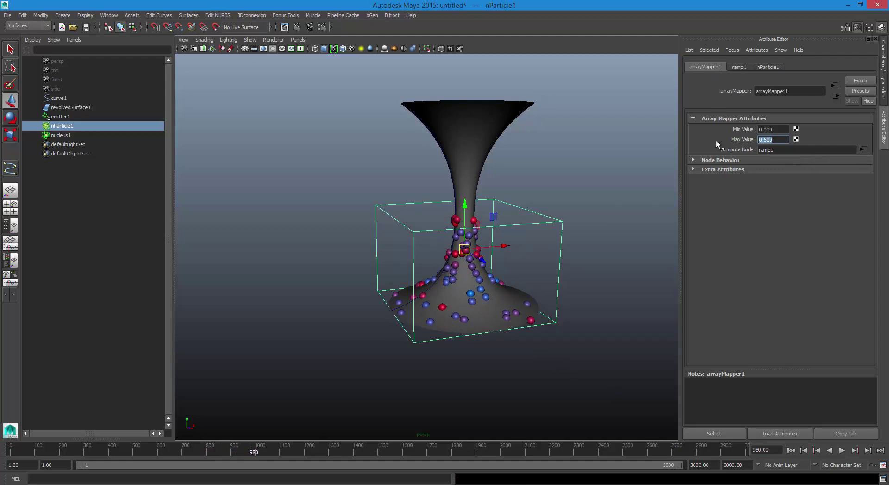
{"action": "left_click", "coordinate": [738, 68]}
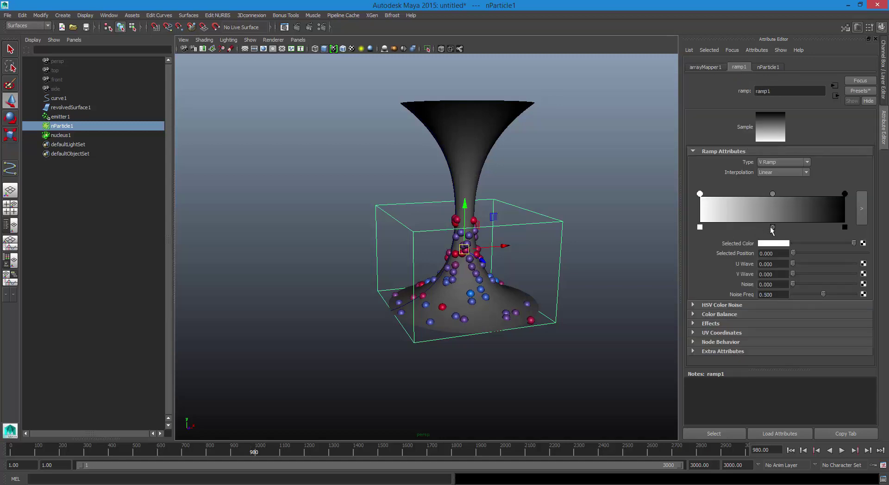
Delete the ramp's middle grey entry, move white to the far end, and replay.
{"action": "left_click", "coordinate": [772, 227]}
{"action": "mouse_move", "coordinate": [700, 194]}
{"action": "left_mouse_down"}
{"action": "mouse_move", "coordinate": [845, 193]}
{"action": "mouse_move", "coordinate": [807, 187]}
{"action": "mouse_move", "coordinate": [697, 195]}
{"action": "left_mouse_up"}
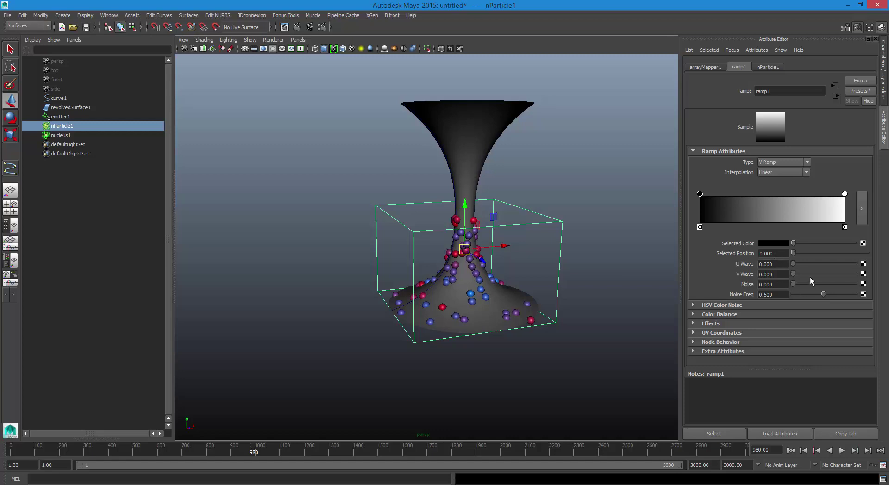
{"action": "left_click", "coordinate": [845, 194]}
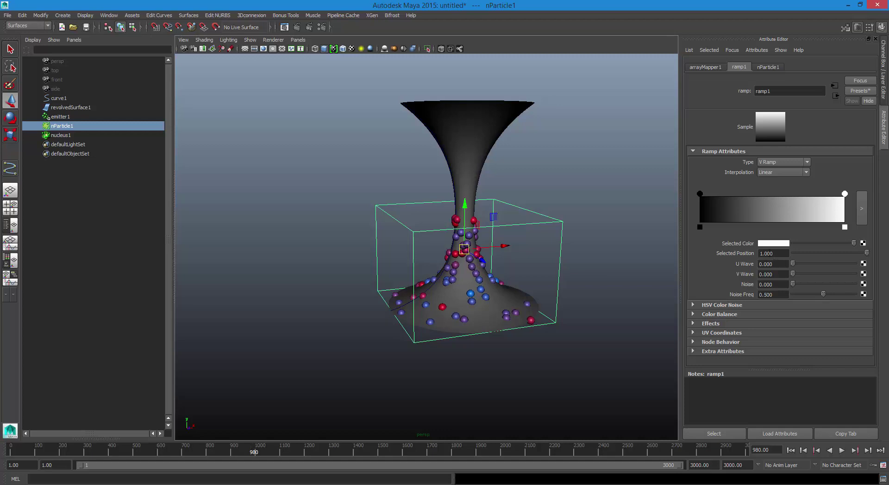
{"action": "left_click", "coordinate": [791, 451]}
{"action": "left_click", "coordinate": [842, 450]}
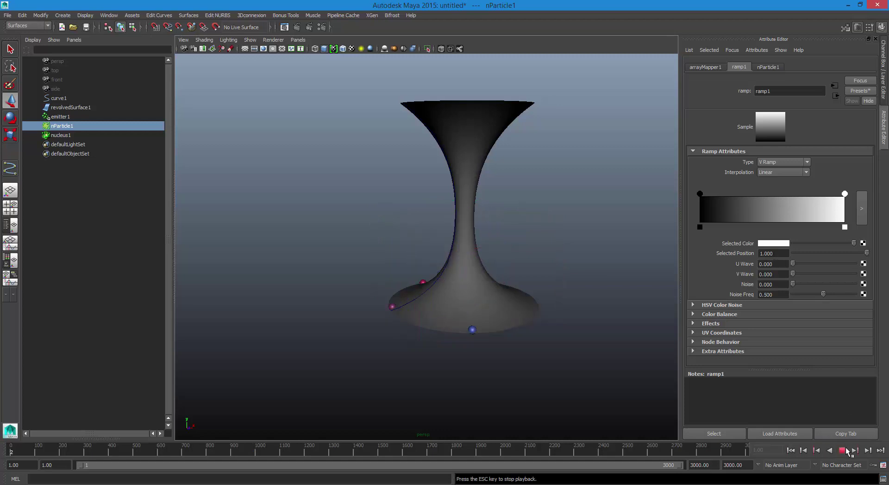